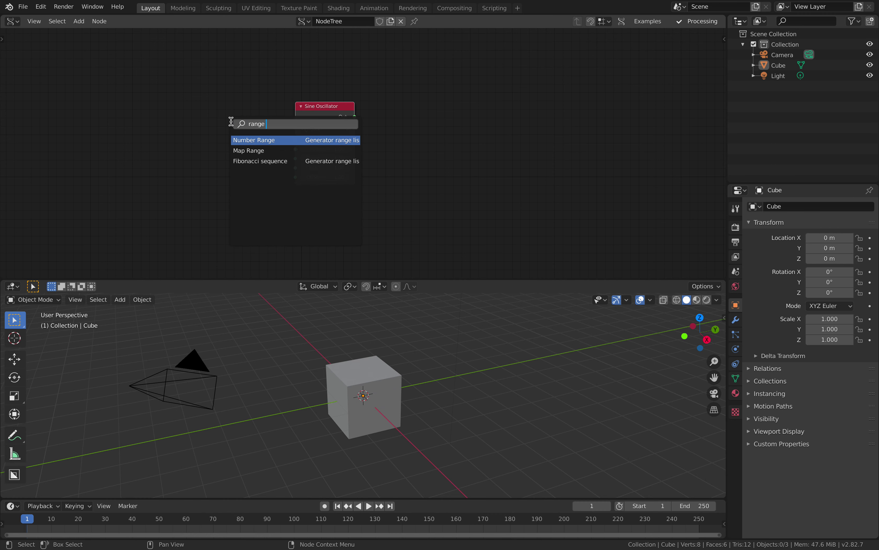
- Add a Number Range node in Count mode and link its Range output to the Sine Oscillator's Value input
key("Return")
left_click(204, 121)
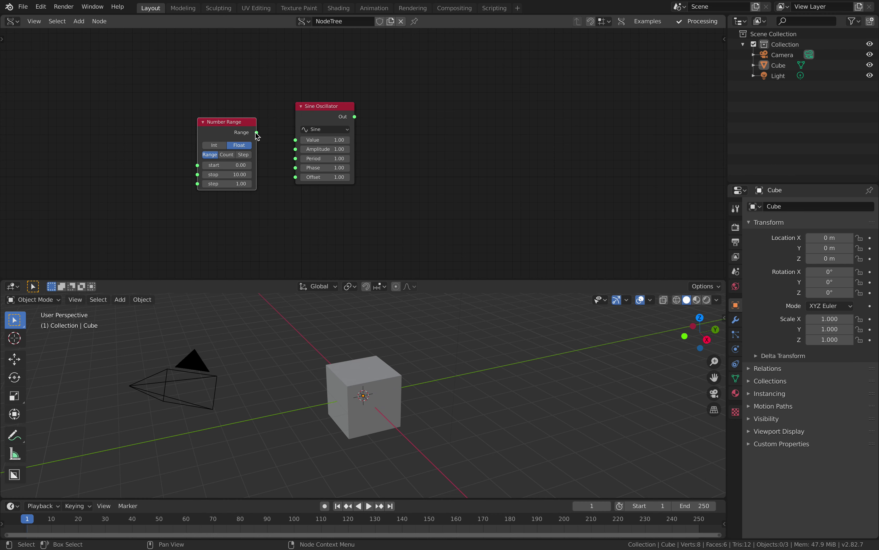
left_click_drag(256, 133, 295, 140)
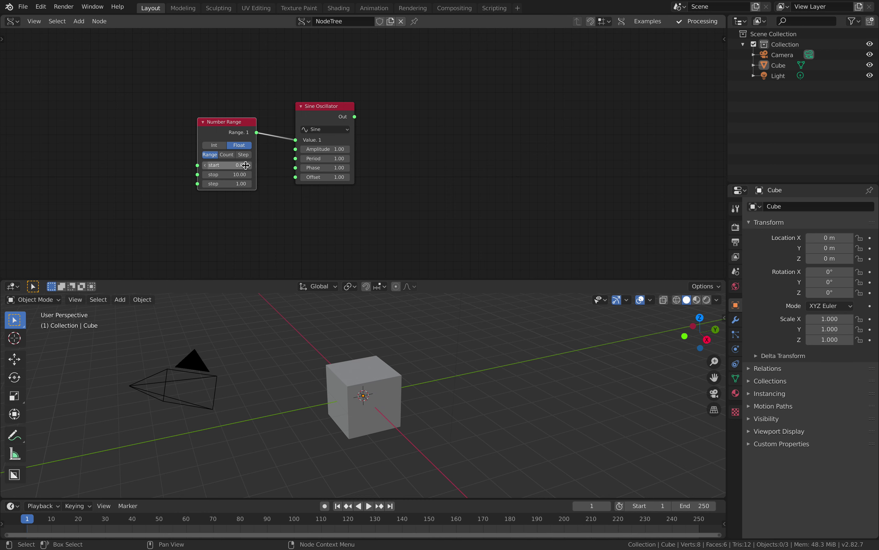
scroll(267, 185, "up", 2)
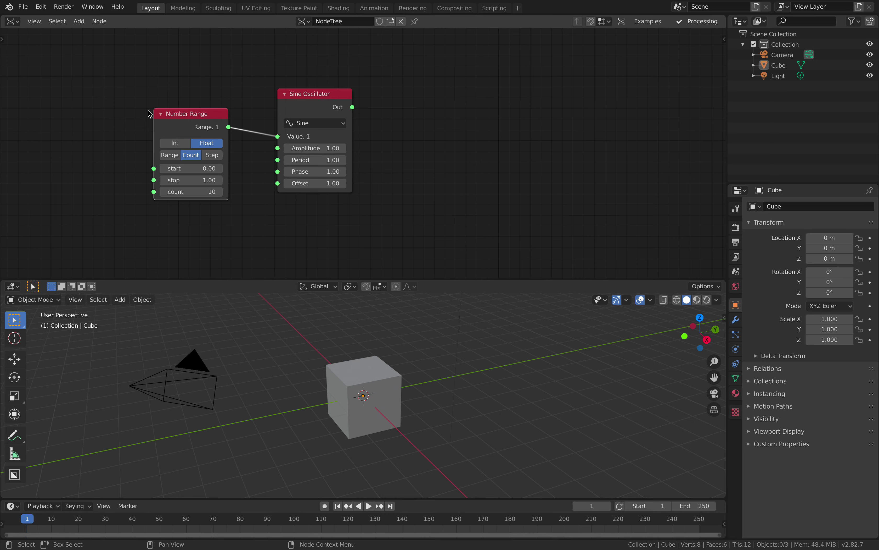
- Add a Viewer Draw Mk3 node beyond the Sine Oscillator, leaving space between the two nodes
scroll(325, 193, "down", 2)
key("ctrl+a")
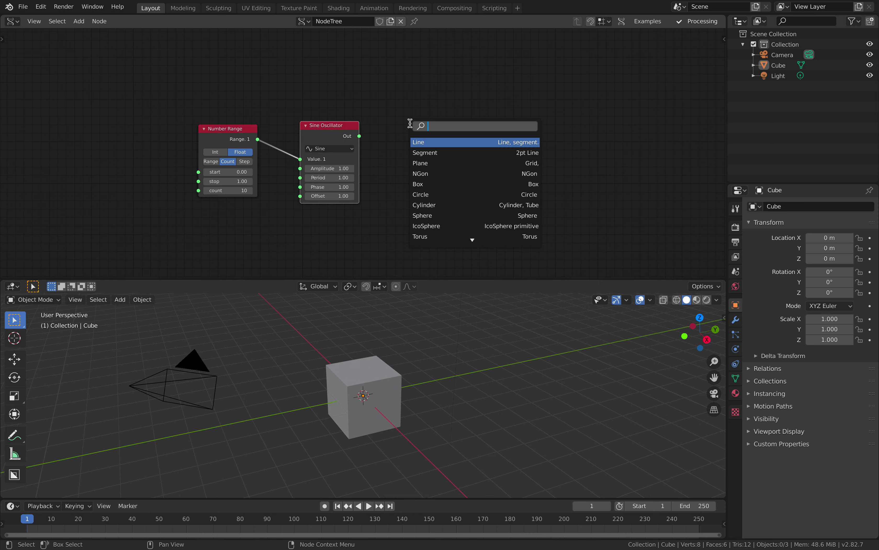
type("view")
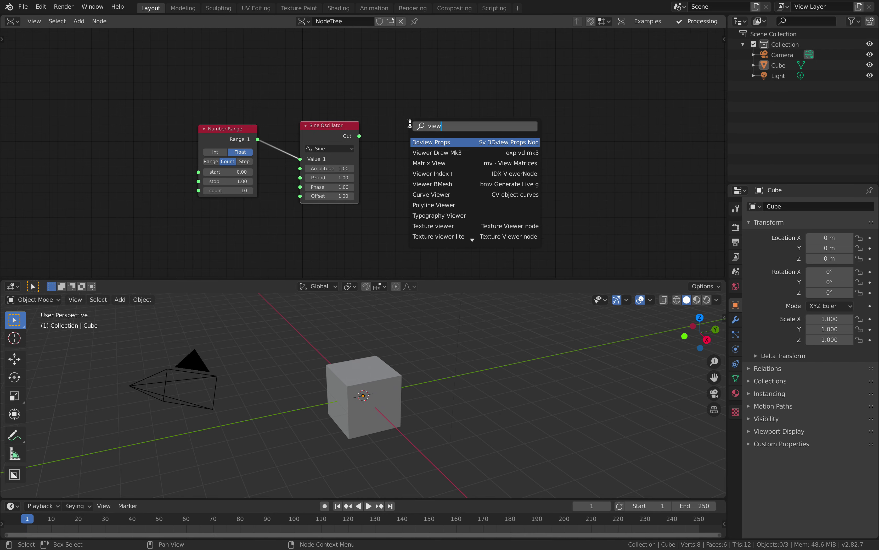
key("Down")
key("Return")
left_click(410, 125)
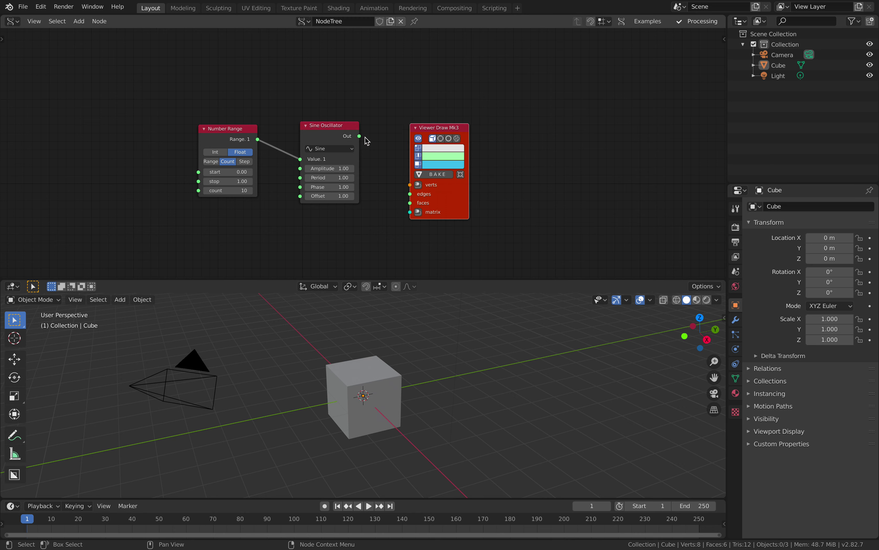
mouse_move(450, 195)
left_mouse_down()
mouse_move(529, 173)
mouse_move(505, 157)
left_mouse_up()
- Make room in the node tree and add a Vector in node between the Sine Oscillator and the Viewer Draw
mouse_move(359, 135)
left_mouse_down()
mouse_move(425, 145)
mouse_move(421, 160)
left_mouse_up()
mouse_move(334, 124)
left_mouse_down()
mouse_move(336, 131)
mouse_move(339, 90)
left_mouse_up()
left_click_drag(482, 157, 550, 165)
key("alt+space")
type("vec in")
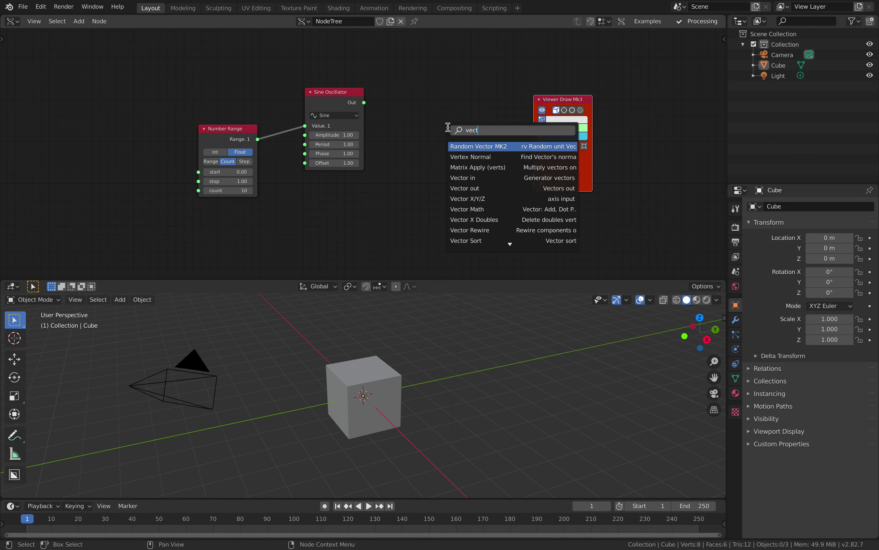
key("Return")
left_click(426, 118)
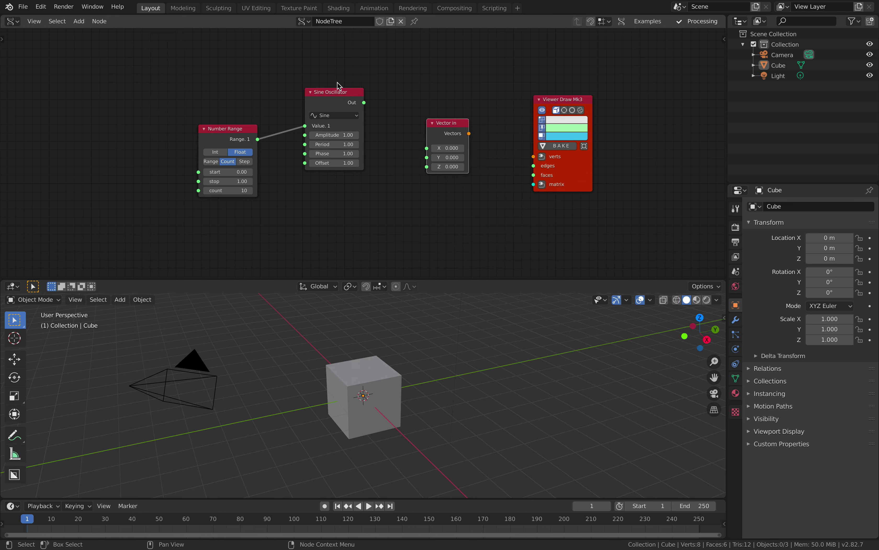
- Rearrange the nodes so the Sine Oscillator sits below the Number Range and the Vector in
left_click_drag(335, 97, 335, 162)
left_click_drag(238, 131, 236, 119)
scroll(298, 141, "up", 1)
middle_click_drag(298, 141, 240, 121)
scroll(284, 133, "up", 1)
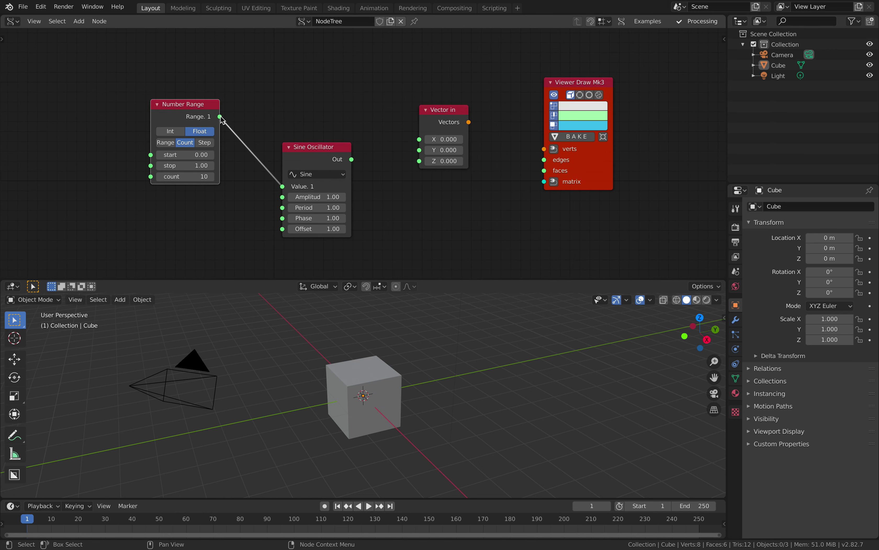
- Link Range to the Vector in's X, the oscillator's Out to Z, and Vectors to the Viewer Draw's verts
left_click_drag(222, 117, 282, 115)
left_click_drag(349, 119, 419, 139)
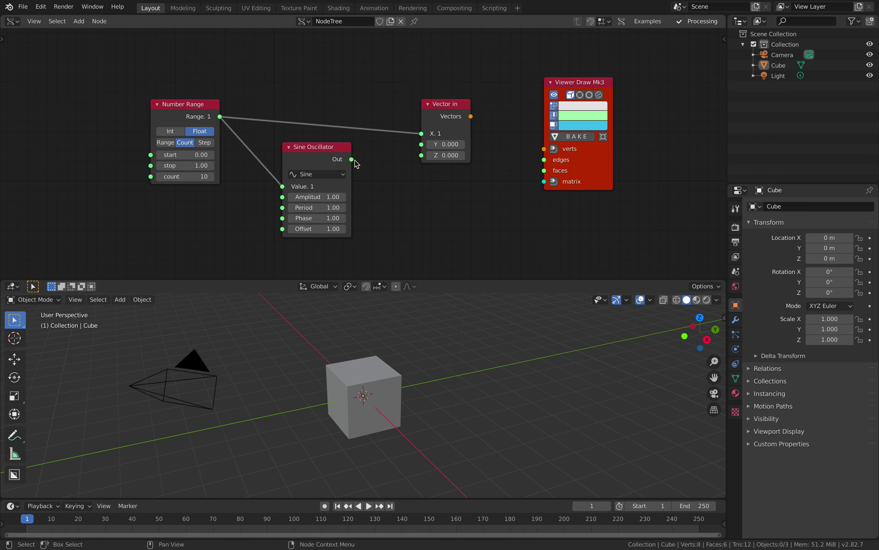
left_click_drag(352, 159, 422, 155)
left_click_drag(471, 116, 544, 148)
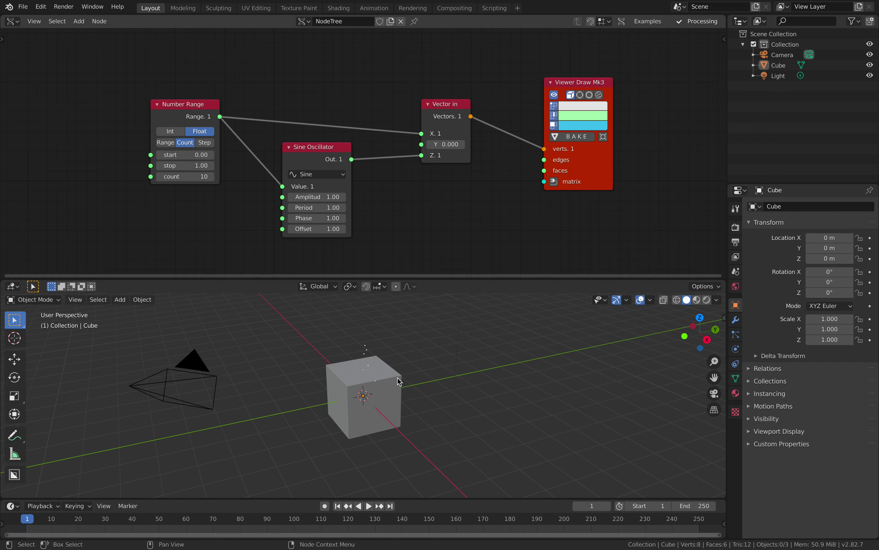
- Delete the default cube and set the Number Range count to 42
left_click(399, 381)
key("Delete")
middle_click_drag(399, 381, 308, 395)
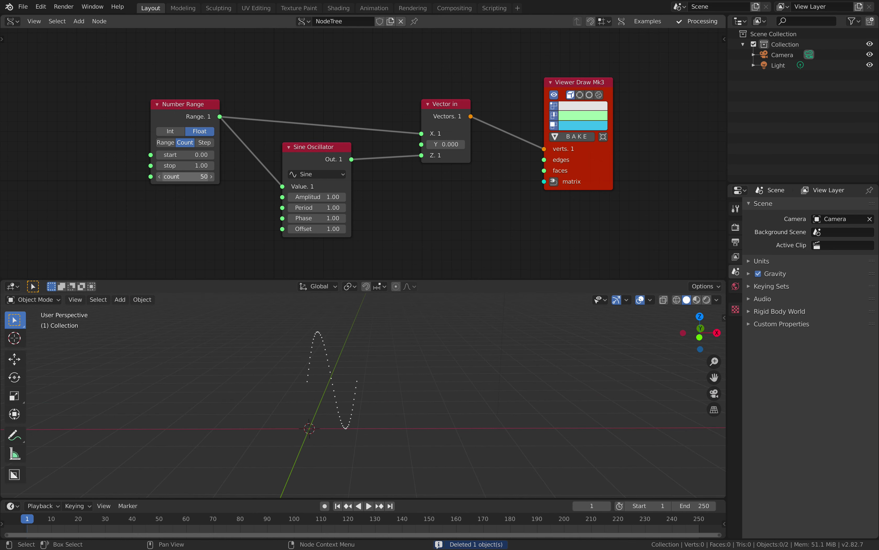
mouse_move(403, 379)
middle_mouse_down()
mouse_move(440, 371)
mouse_move(403, 370)
middle_mouse_up()
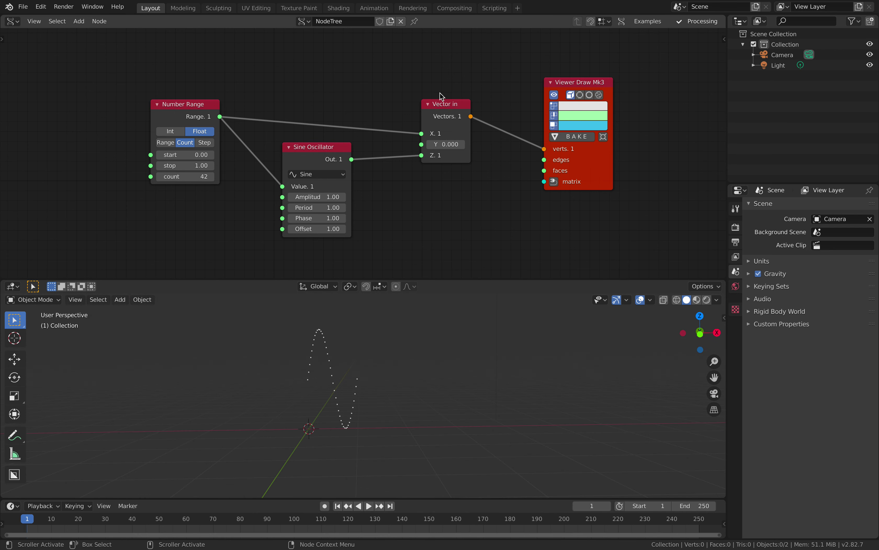
- Save the file to the Desktop as cord_001.blend
left_click(23, 6)
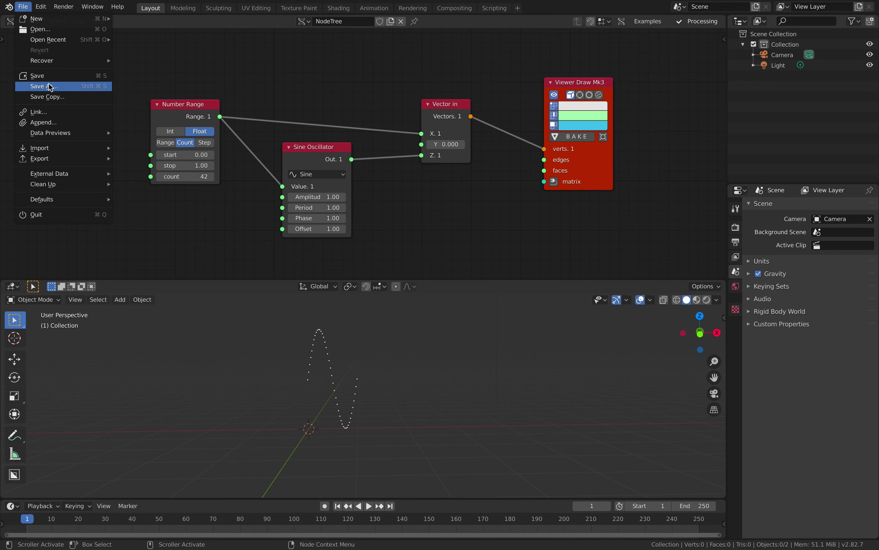
left_click(42, 87)
left_click(311, 481)
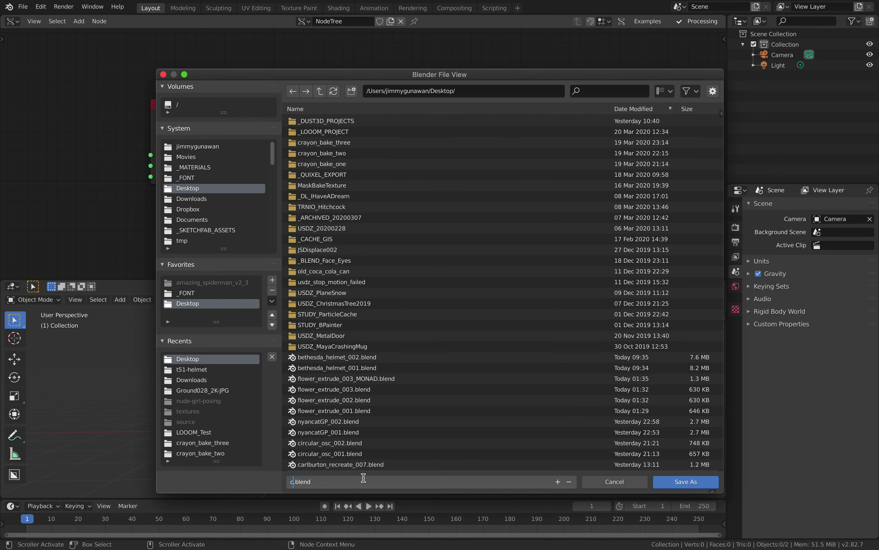
type("cord_001")
key("Return")
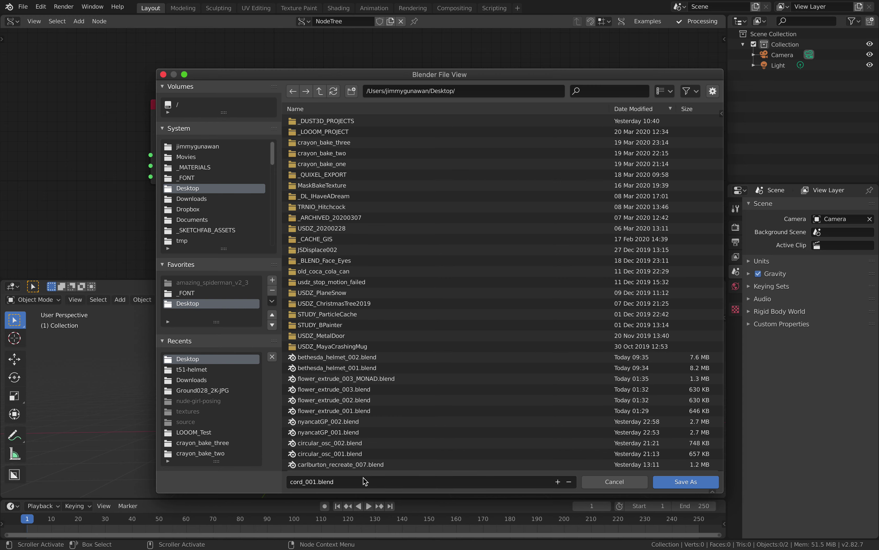
left_click(671, 482)
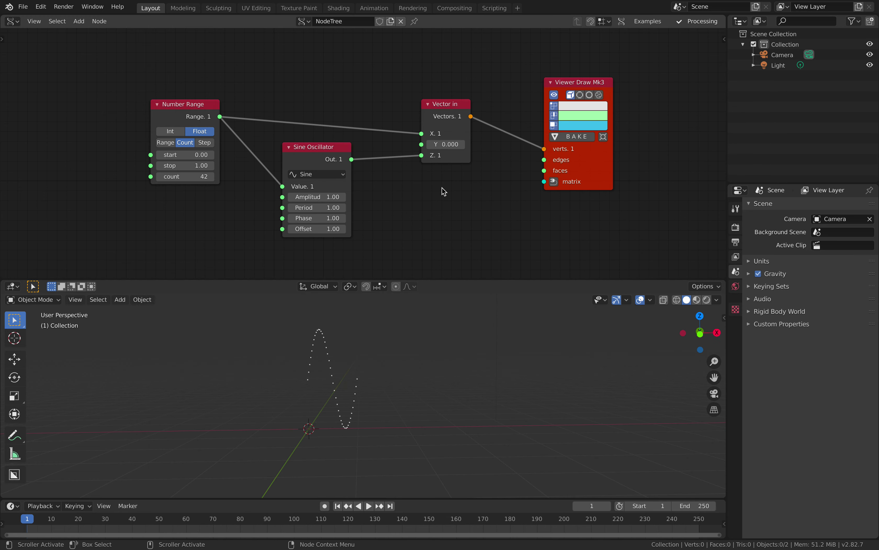
- Spread out the Viewer Draw, Vector in, Number Range and Sine Oscillator nodes for a clearer layout
mouse_move(419, 330)
middle_mouse_down()
mouse_move(309, 398)
mouse_move(299, 362)
mouse_move(270, 375)
mouse_move(304, 361)
middle_mouse_up()
left_click_drag(597, 171, 589, 127)
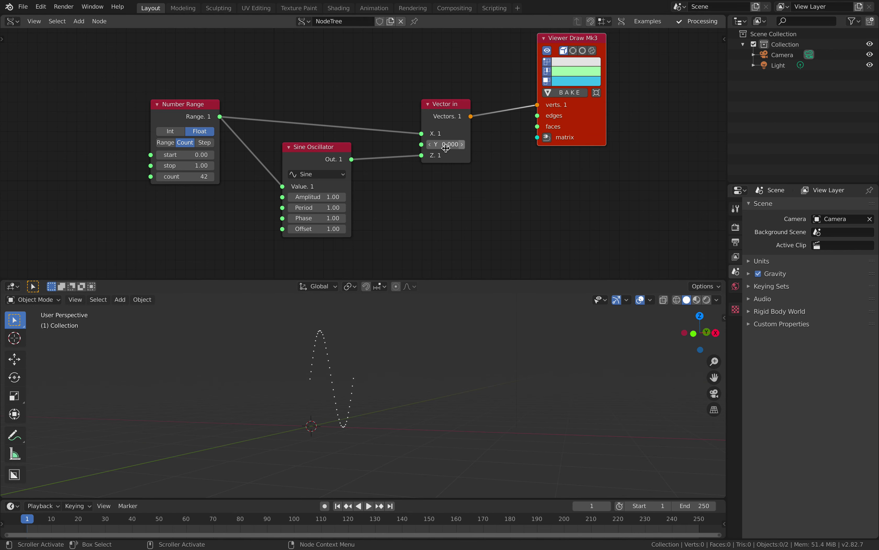
left_click_drag(453, 125, 464, 101)
middle_click_drag(418, 338, 363, 378)
left_click_drag(219, 122, 171, 85)
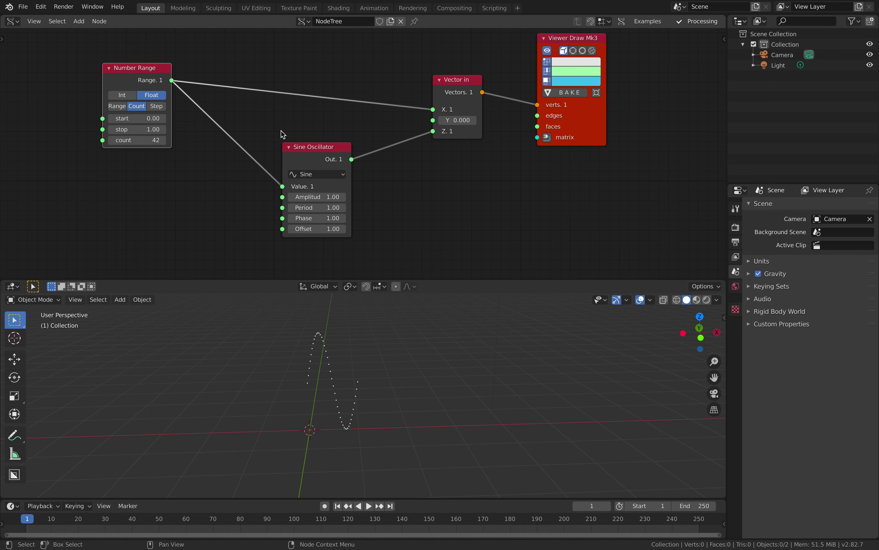
left_click_drag(313, 154, 301, 124)
left_click_drag(451, 91, 448, 70)
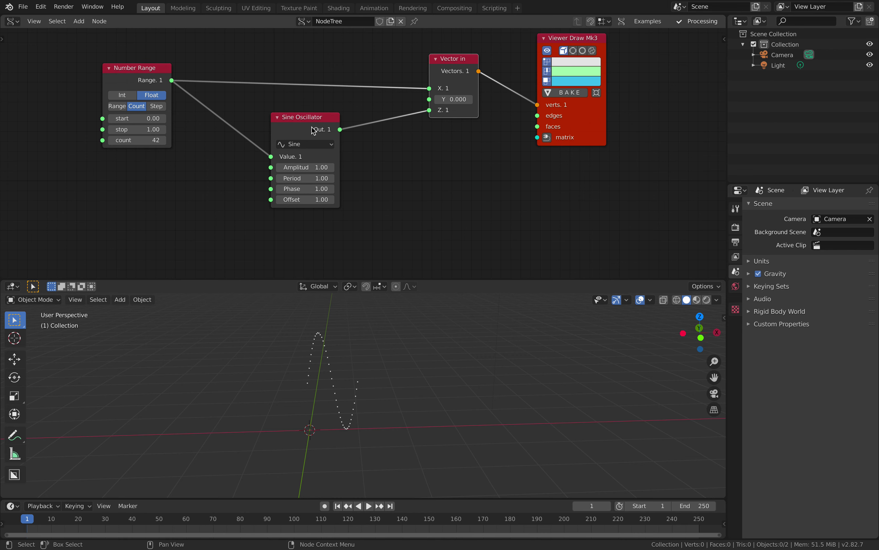
- Try the Square and Saw waveforms on the oscillator and return it to Sine
left_click(314, 146)
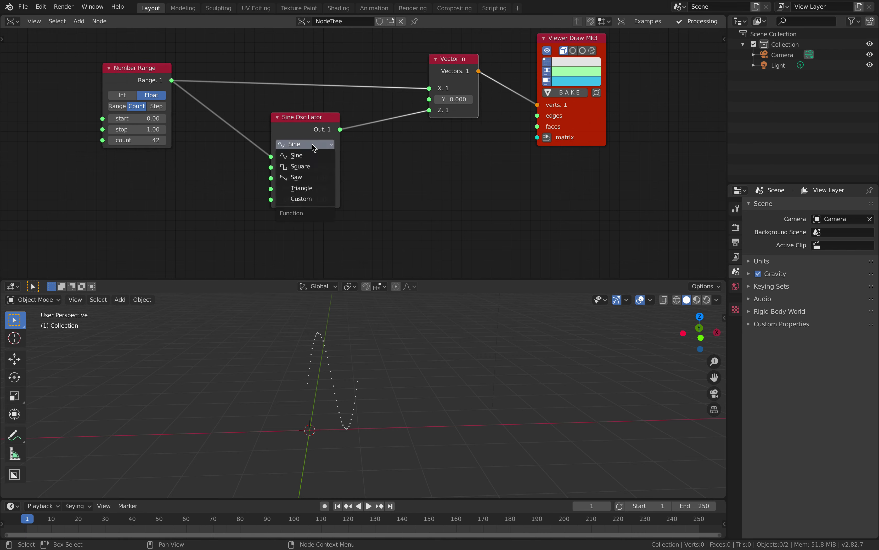
left_click(313, 167)
middle_click_drag(367, 387, 396, 385)
left_click(312, 174)
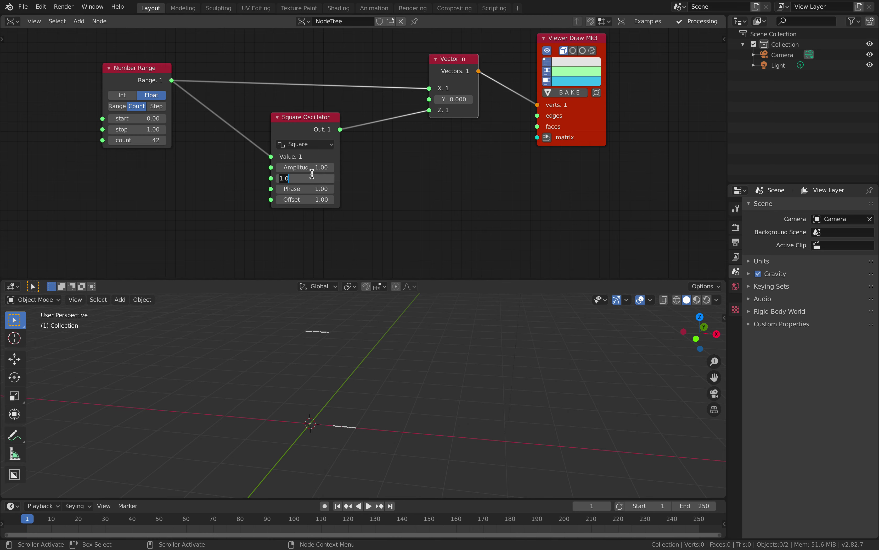
left_click(317, 146)
left_click(309, 177)
left_click(316, 145)
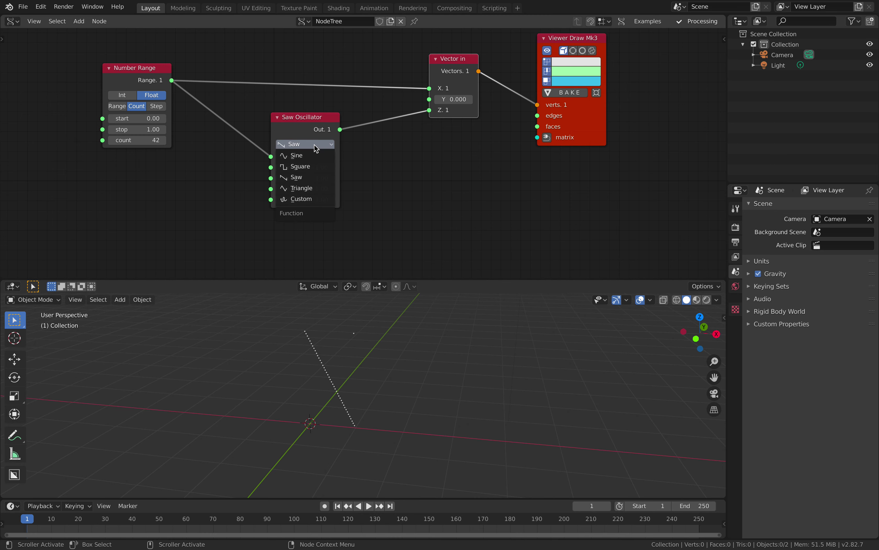
left_click(315, 156)
middle_click_drag(359, 348, 386, 347)
- Insert a UV Connection node into the link between the Vector in and the Viewer Draw
middle_click_drag(515, 121, 422, 155)
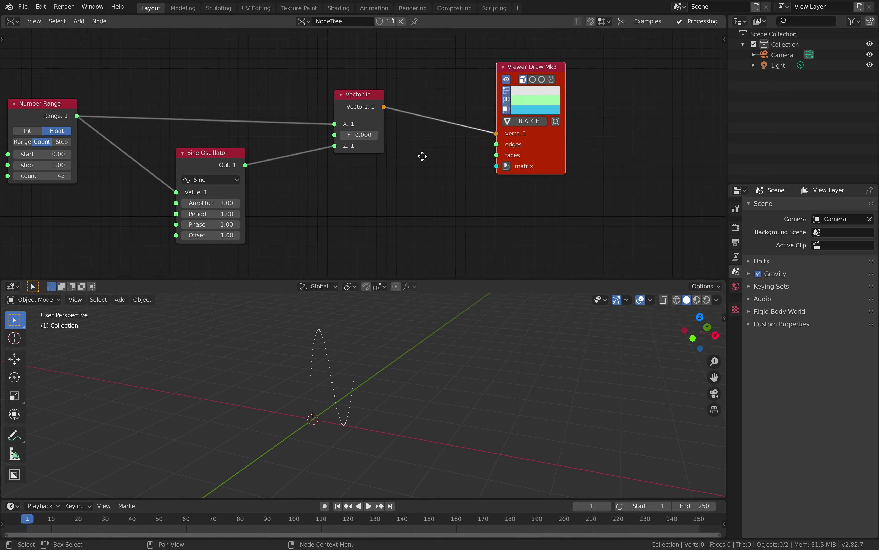
key("alt+space")
type("uv")
key("Down")
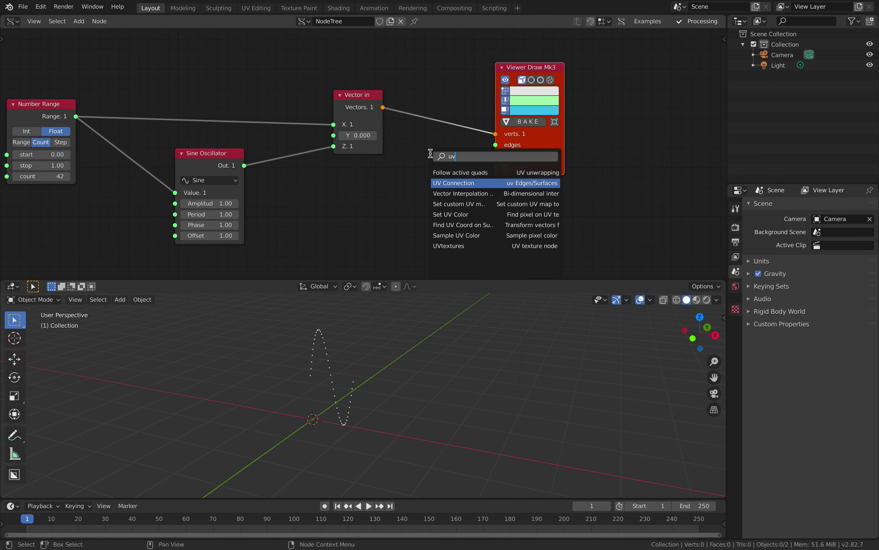
key("Return")
left_click(422, 89)
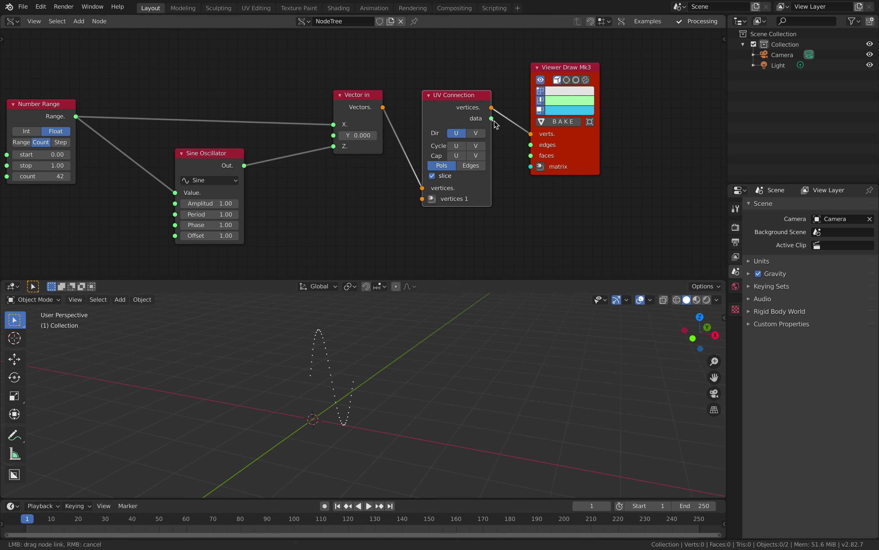
- Link the UV Connection's data output to the Viewer Draw's edges and set its output type to Edges
left_click_drag(525, 146, 531, 144)
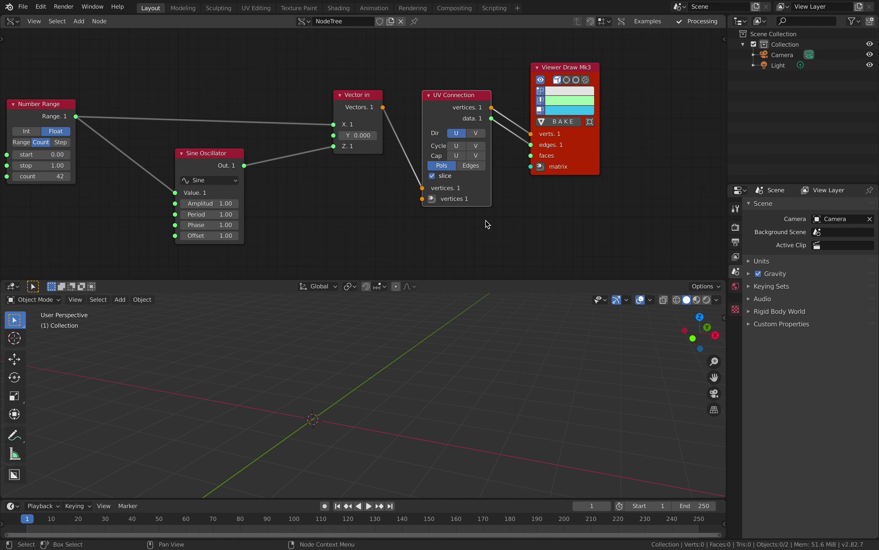
left_click(470, 166)
middle_click_drag(459, 343, 501, 320)
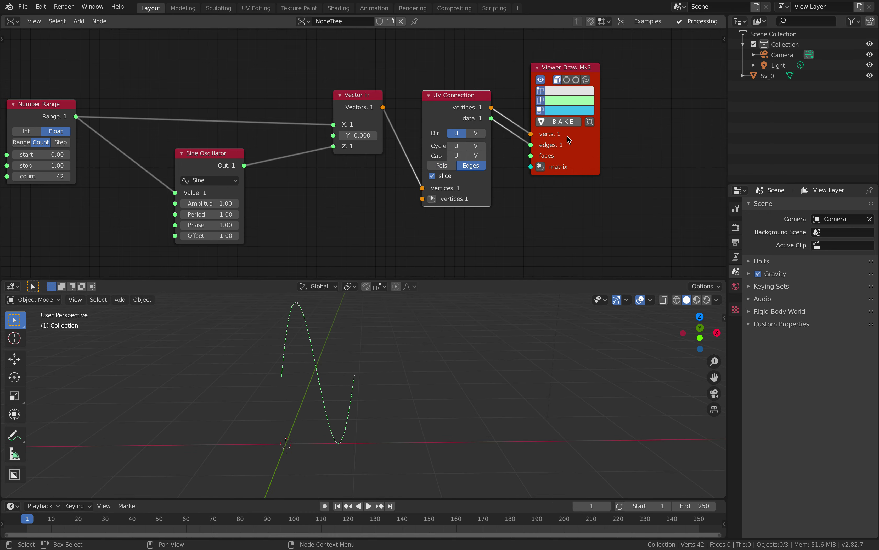
- Bake the sine curve to an object, move the baked copy about 1.95 m along X, and delete it
left_click(315, 355)
left_click_drag(314, 355, 438, 355)
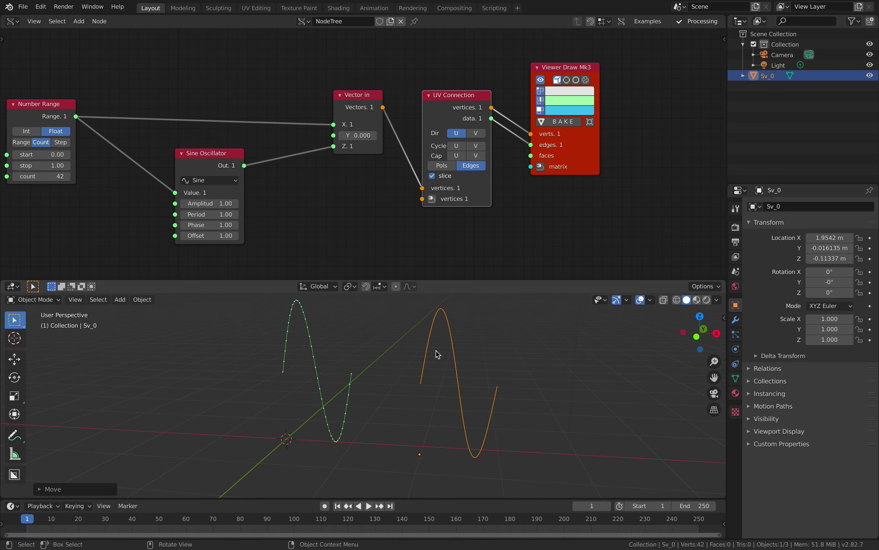
key("x")
left_click(525, 406)
- Save the file and duplicate the Sine Oscillator node, placing the copy beside and below the original
key("ctrl+s")
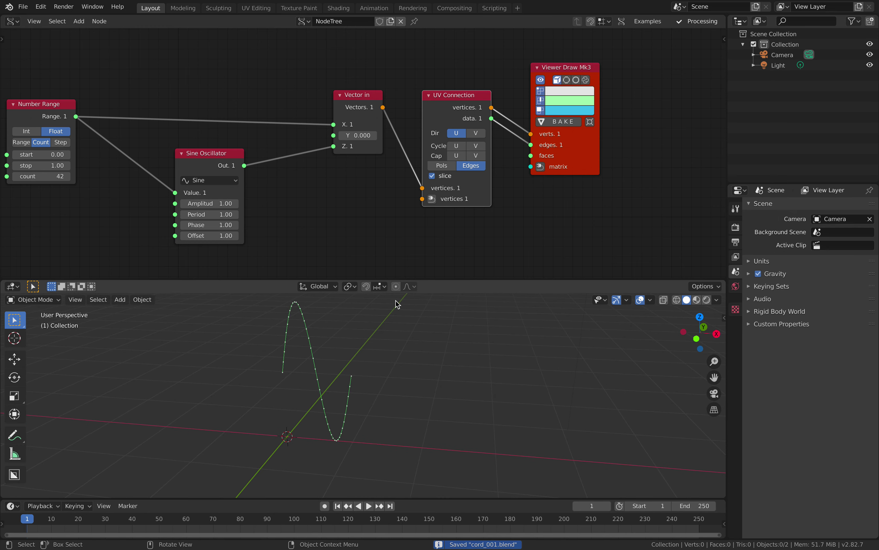
scroll(347, 222, "down", 3)
middle_click_drag(342, 215, 372, 207)
scroll(333, 200, "up", 2)
left_click_drag(251, 156, 215, 157)
key("shift+d")
left_click(290, 189)
- Link Range to the duplicated Sine Oscillator's Value and its Out to the Vector in's Y input
left_click_drag(131, 110, 264, 214)
left_click_drag(327, 188, 366, 128)
middle_click_drag(353, 165, 369, 148)
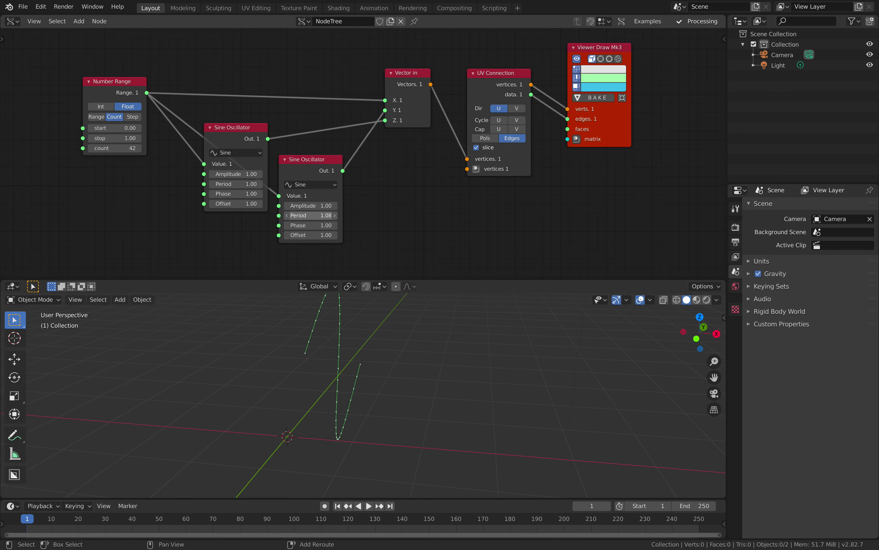
- Vary the duplicated Sine Oscillator's Period while checking the curve from several angles, and set it to 1.02
left_click_drag(311, 215, 305, 216)
middle_click_drag(331, 391, 468, 398)
middle_click_drag(307, 370, 321, 372)
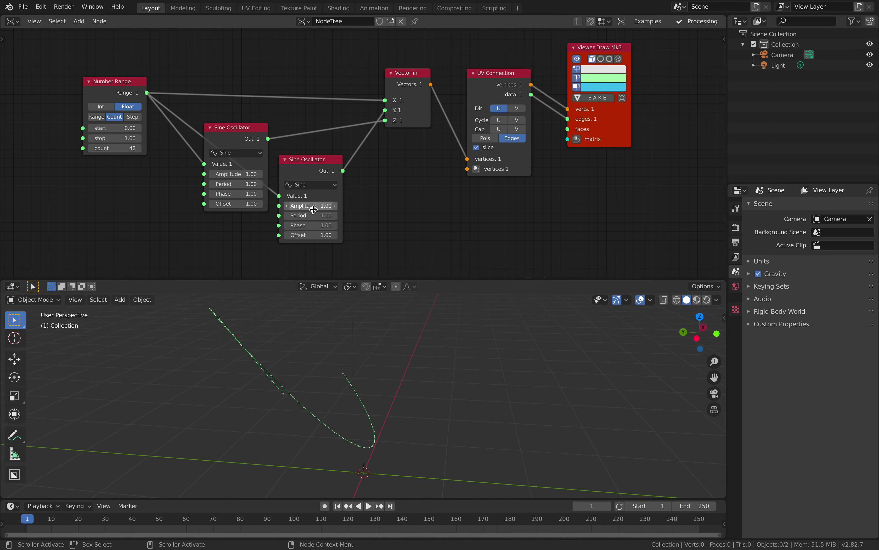
mouse_move(311, 215)
left_mouse_down()
mouse_move(266, 215)
mouse_move(329, 215)
mouse_move(312, 213)
left_mouse_up()
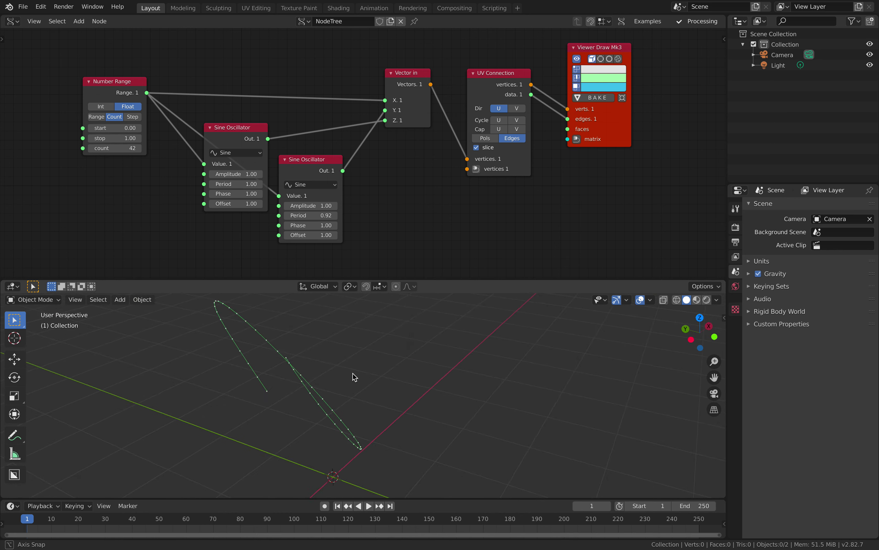
middle_click_drag(353, 376, 319, 367)
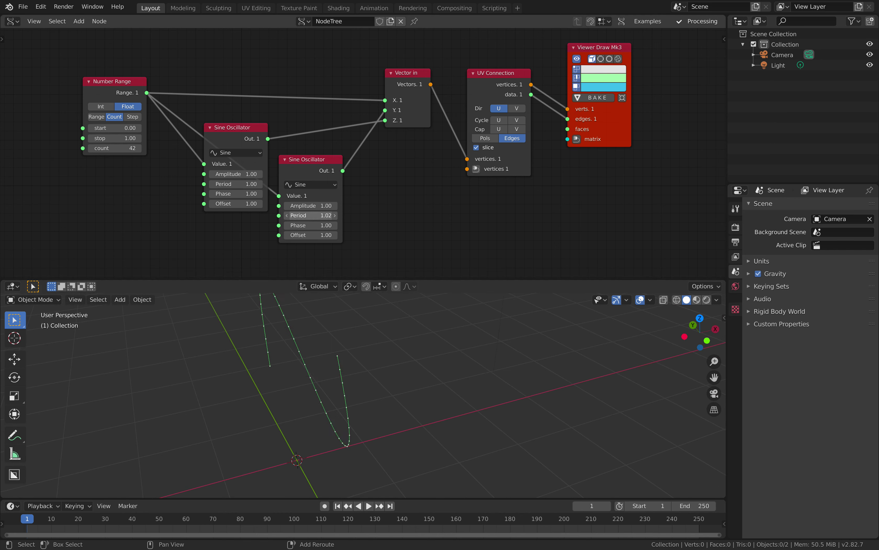
middle_click_drag(399, 391, 320, 309)
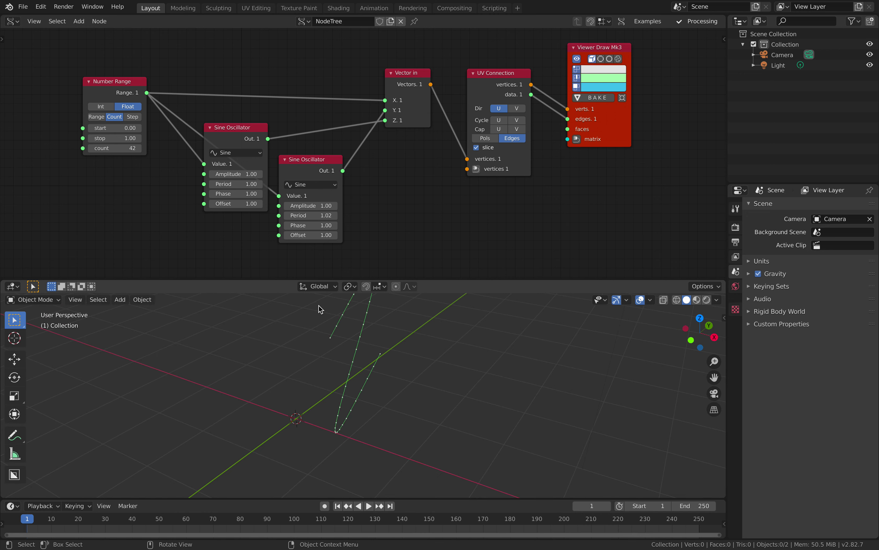
- Set the duplicated Sine Oscillator's Period to 1.00 and Phase to 1.23 while checking the curve, and save the file
left_click_drag(317, 215, 325, 226)
middle_click_drag(353, 373, 399, 298)
left_click_drag(310, 225, 345, 225)
key("Return")
middle_click_drag(307, 389, 249, 438)
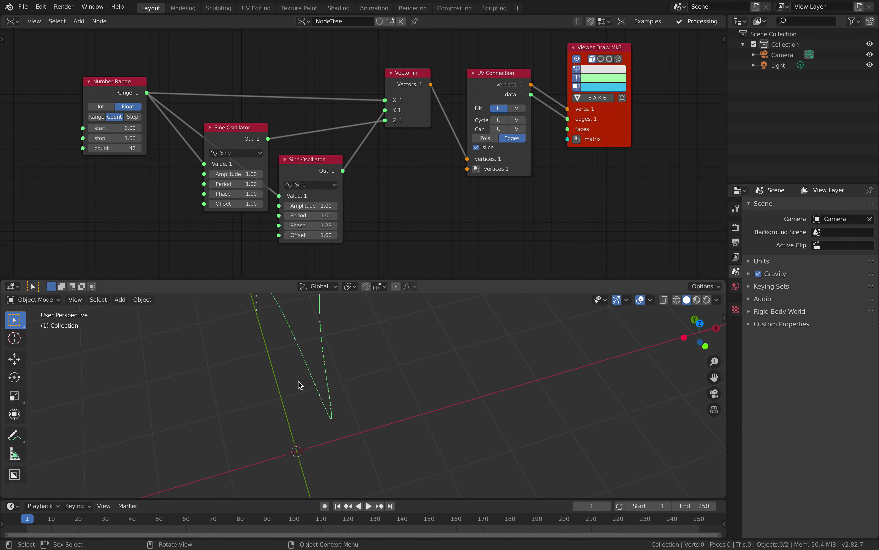
middle_click_drag(301, 386, 364, 320)
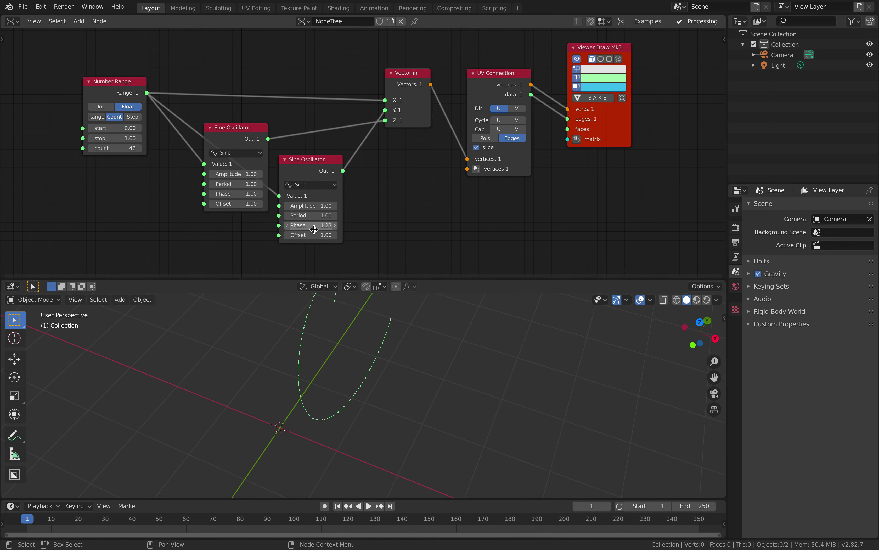
scroll(375, 350, "down", 3)
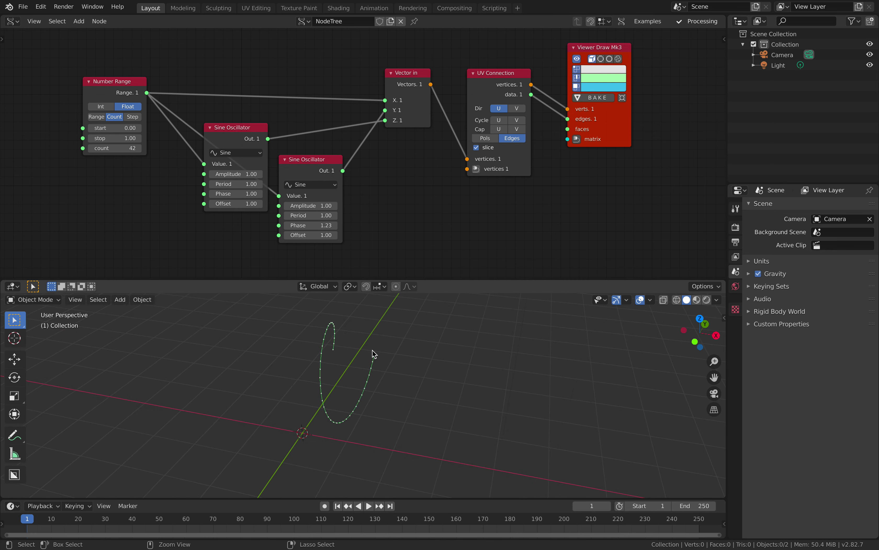
key("ctrl+s")
middle_click_drag(373, 351, 405, 348)
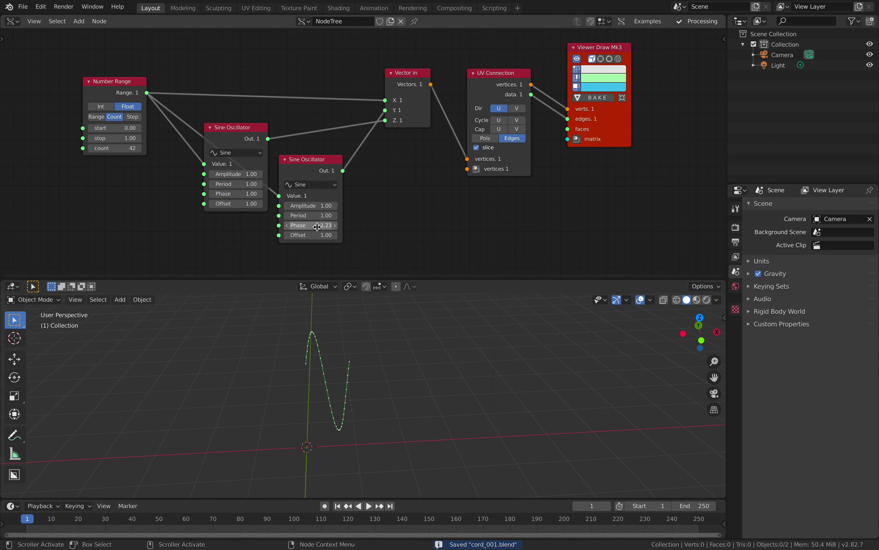
- Rename the node tree to Cord
scroll(407, 214, "down", 3)
middle_click_drag(411, 215, 363, 199)
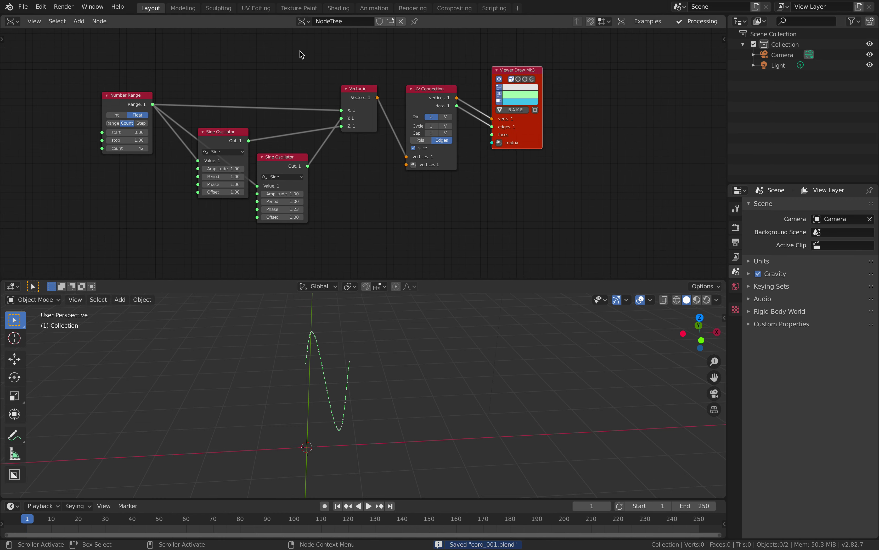
middle_click_drag(293, 71, 331, 57)
type("C")
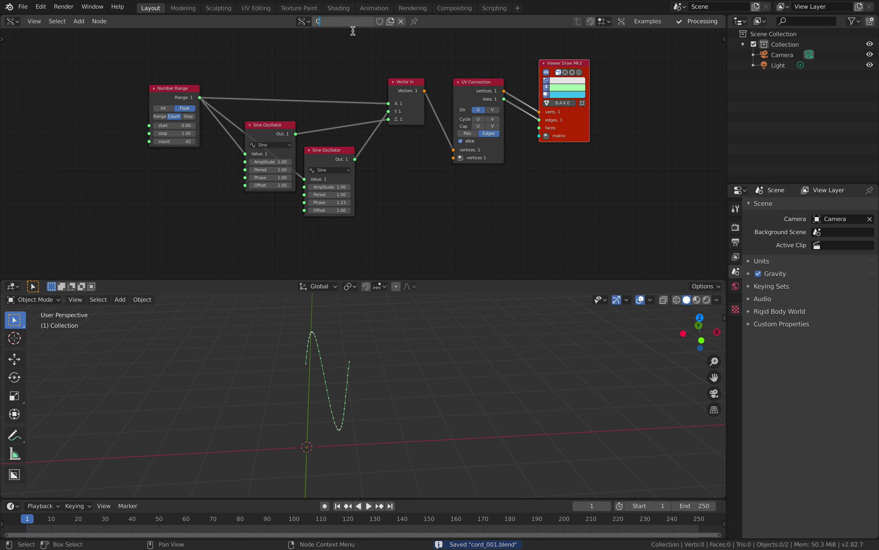
type("ord")
key("Return")
- Space the two Sine Oscillator nodes slightly further apart and save the file
left_click(317, 83)
scroll(324, 84, "down", 1)
scroll(324, 84, "up", 2)
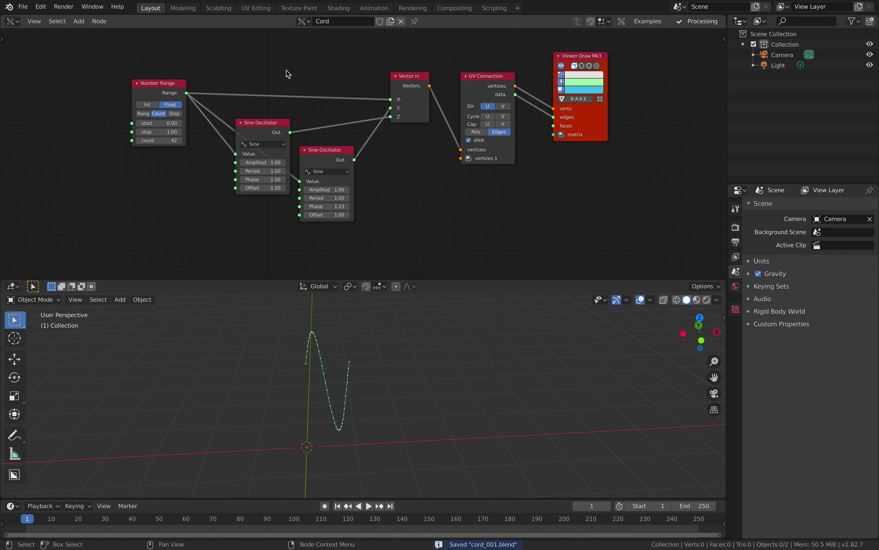
left_click_drag(268, 157, 263, 154)
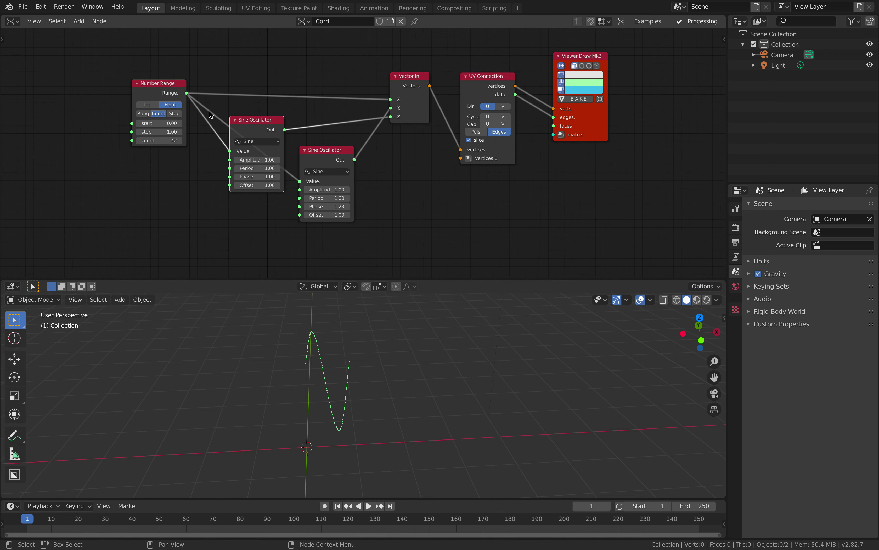
left_click_drag(319, 154, 321, 156)
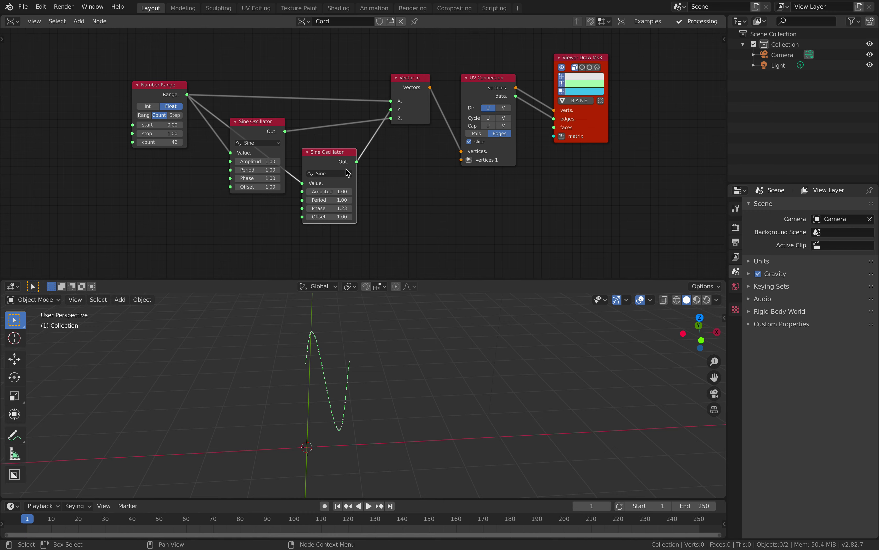
middle_click_drag(356, 349, 366, 369)
key("ctrl+s")
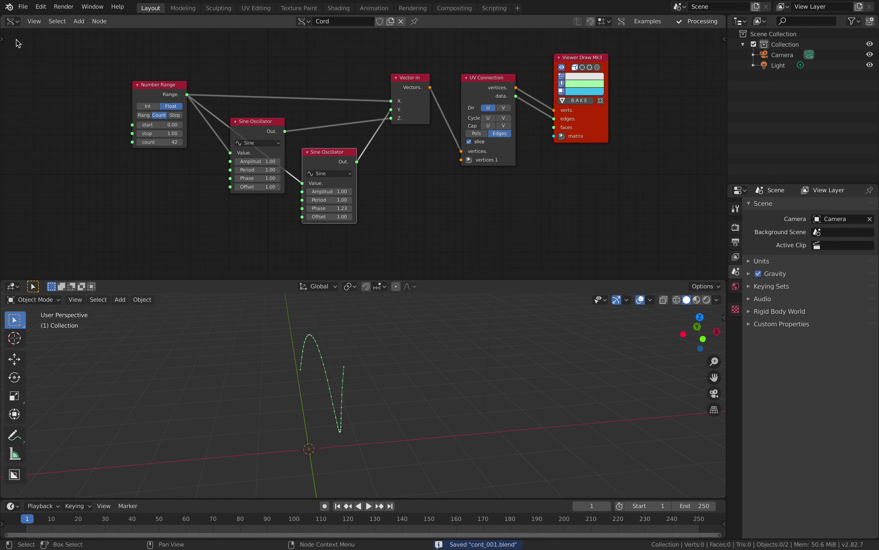
- Show the node editor's toolbar with the Sverchok presets and widen it until the preset names are readable
left_click(3, 39)
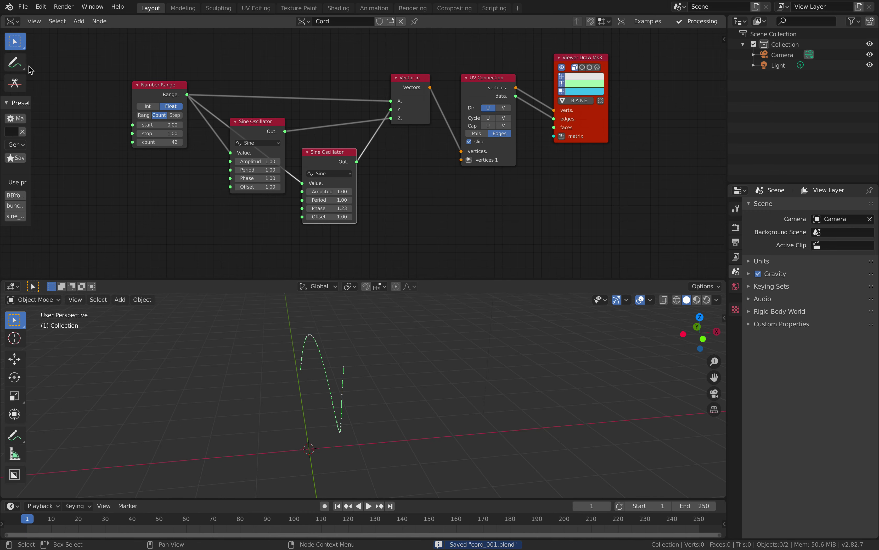
left_click_drag(30, 73, 98, 83)
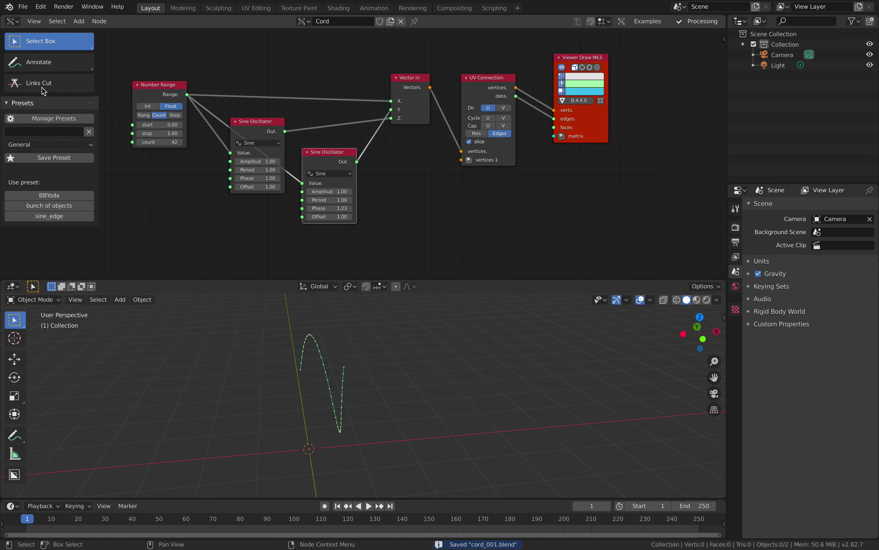
scroll(350, 145, "down", 2)
middle_click_drag(348, 142, 368, 146)
scroll(357, 145, "up", 1)
- Select all nodes and save them as a preset named cordosc
key("a")
key("a")
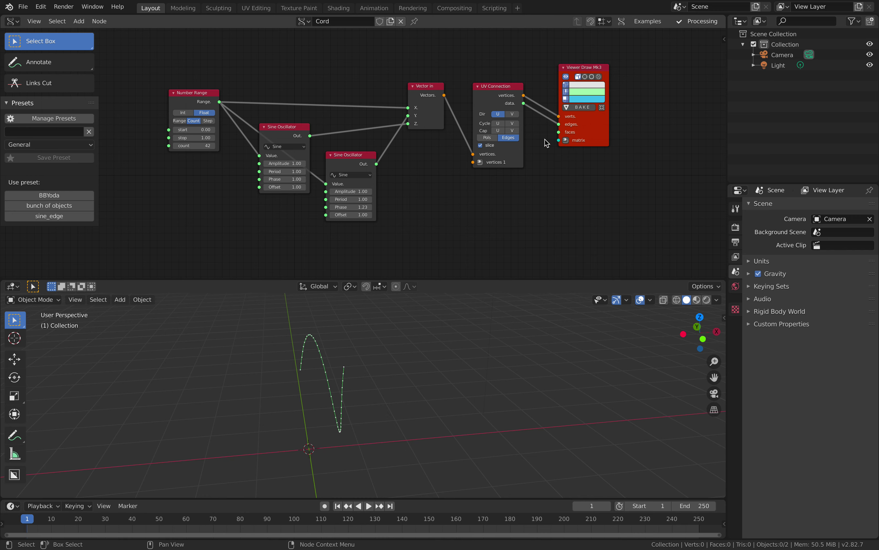
key("a")
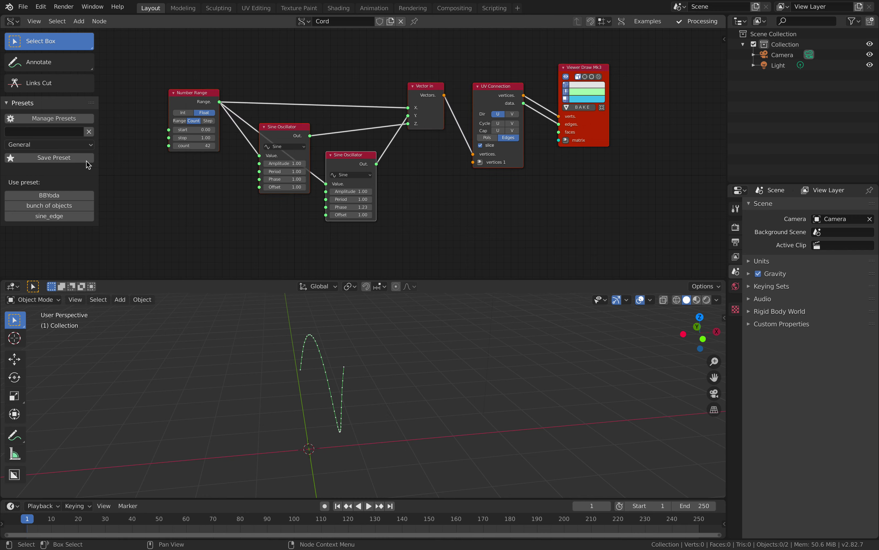
left_click(78, 160)
left_click(105, 174)
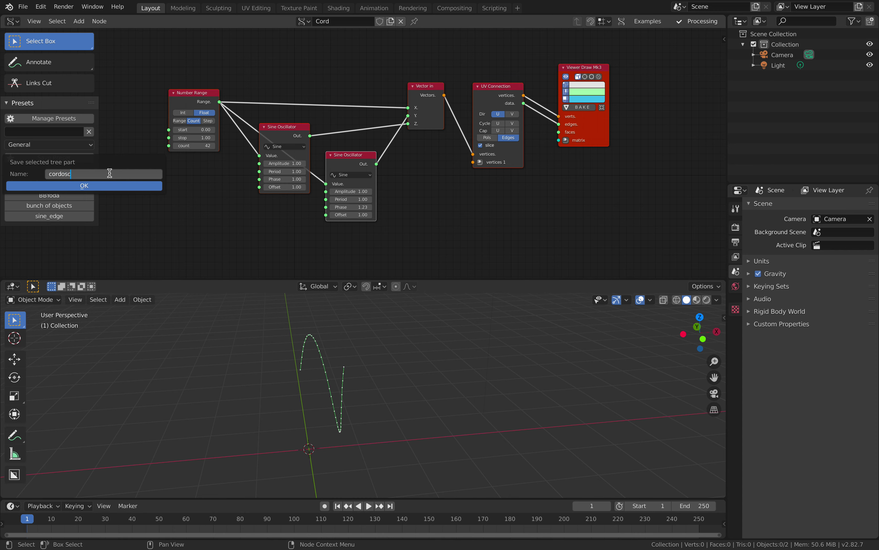
left_click(95, 185)
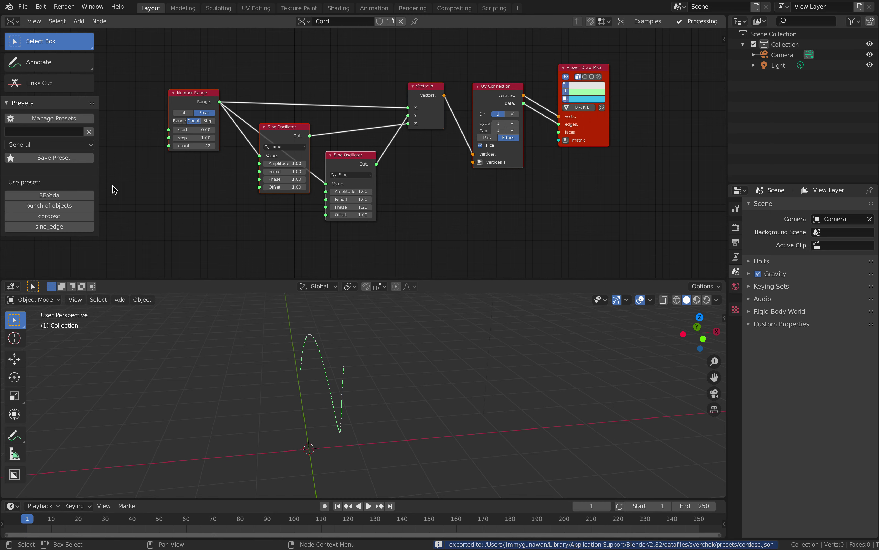
- Delete all nodes from the tree and load the cordosc preset
scroll(233, 233, "down", 1)
middle_click_drag(313, 327, 345, 325)
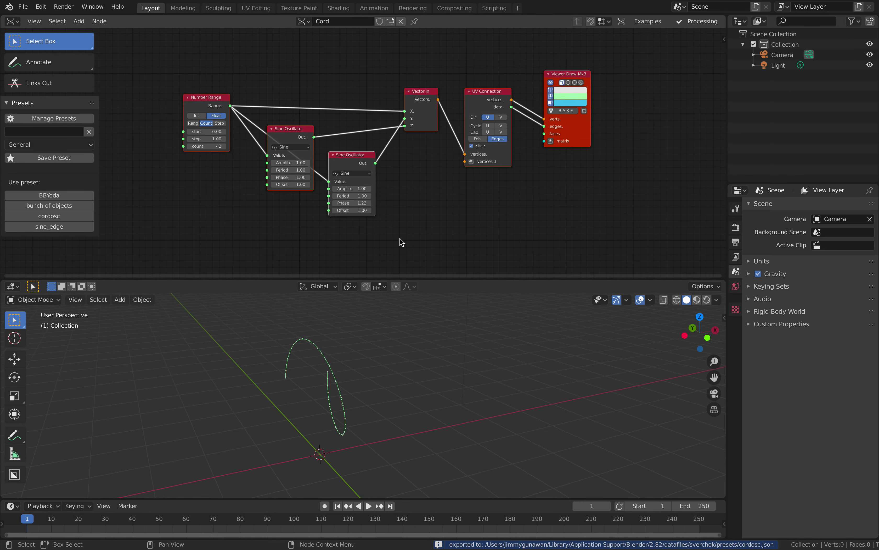
key("a")
key("x")
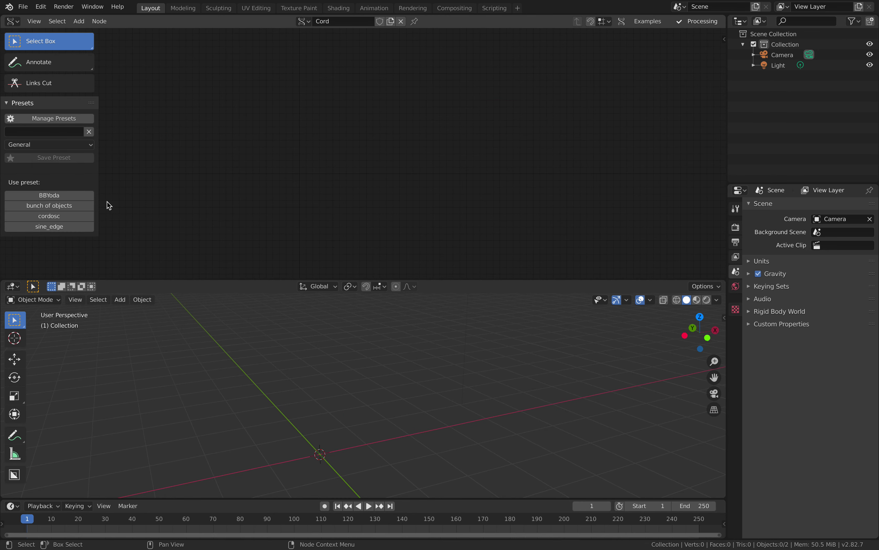
left_click(68, 215)
left_click(134, 175)
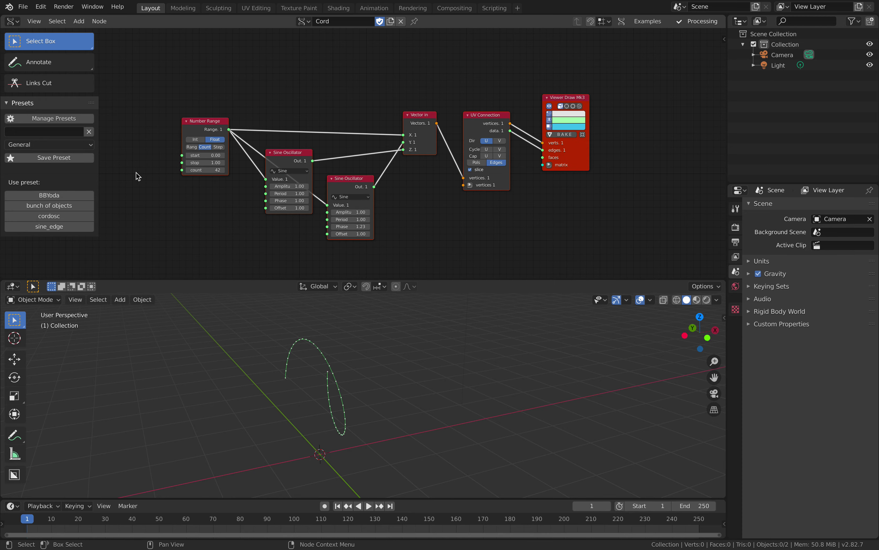
middle_click_drag(338, 382, 358, 367)
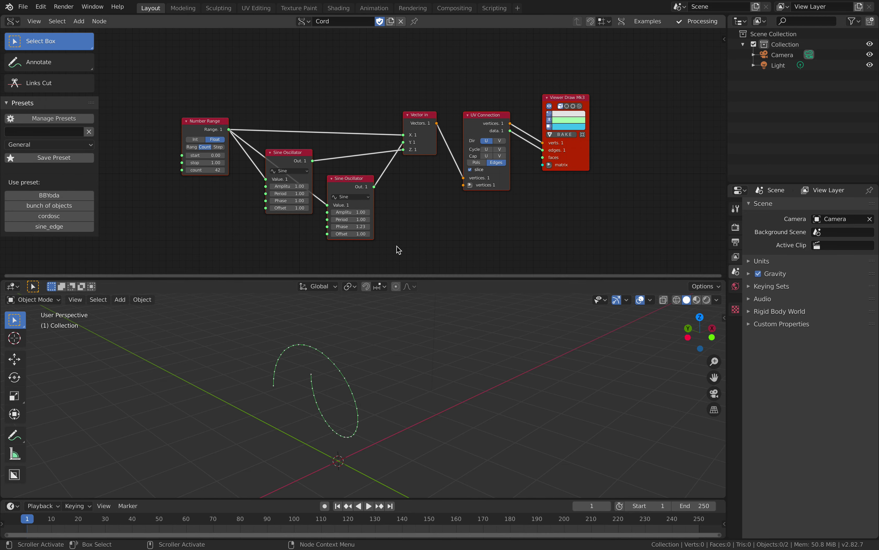
- Add the sine_edge preset below the existing nodes, and delete all nodes from the tree
middle_click_drag(254, 231, 222, 190)
left_click(63, 227)
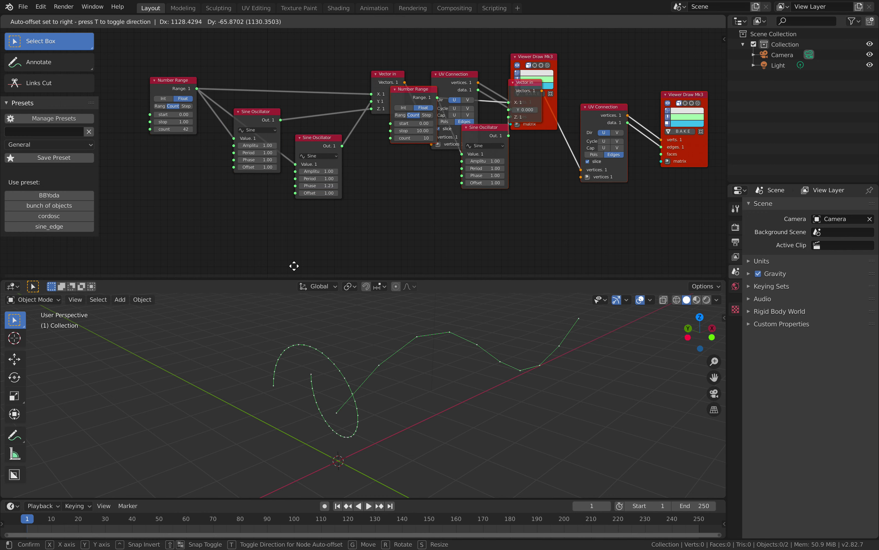
left_click(414, 262)
key("a")
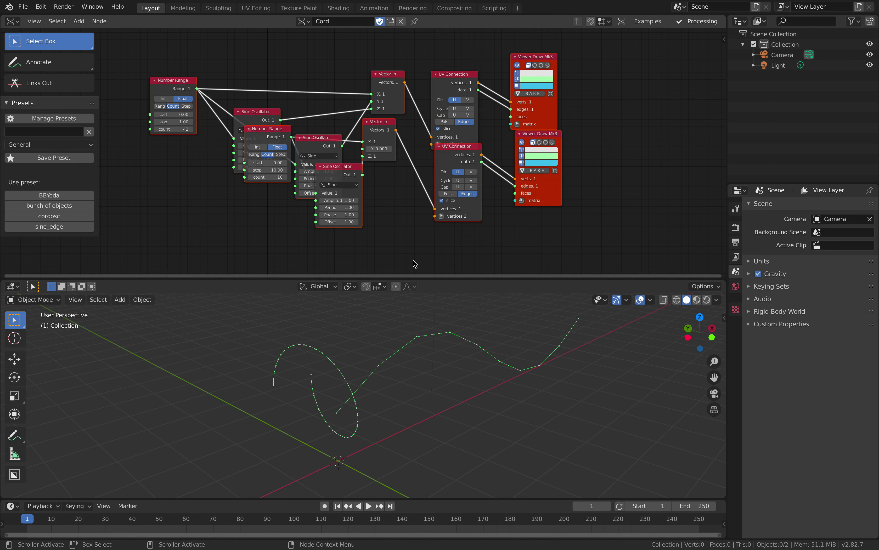
key("x")
- Load the bunch of objects preset and delete its nodes
left_click(76, 206)
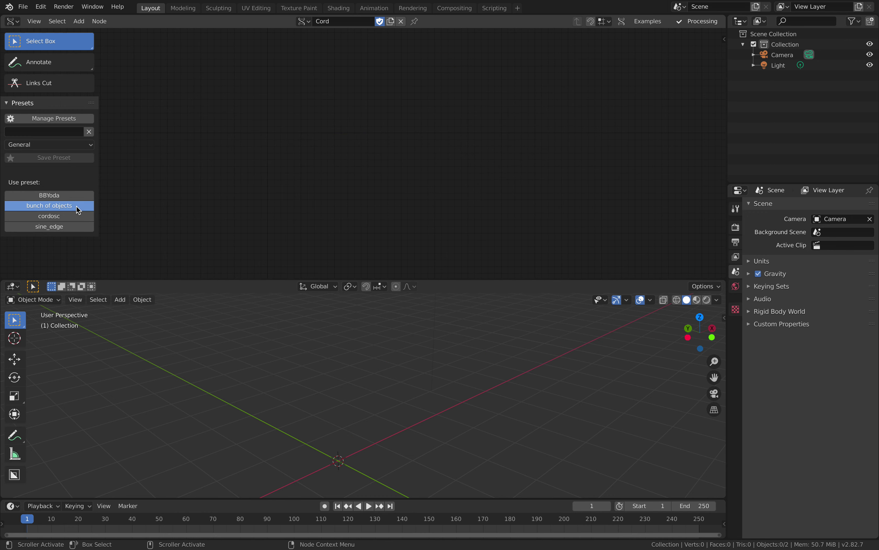
left_click(372, 183)
key("x")
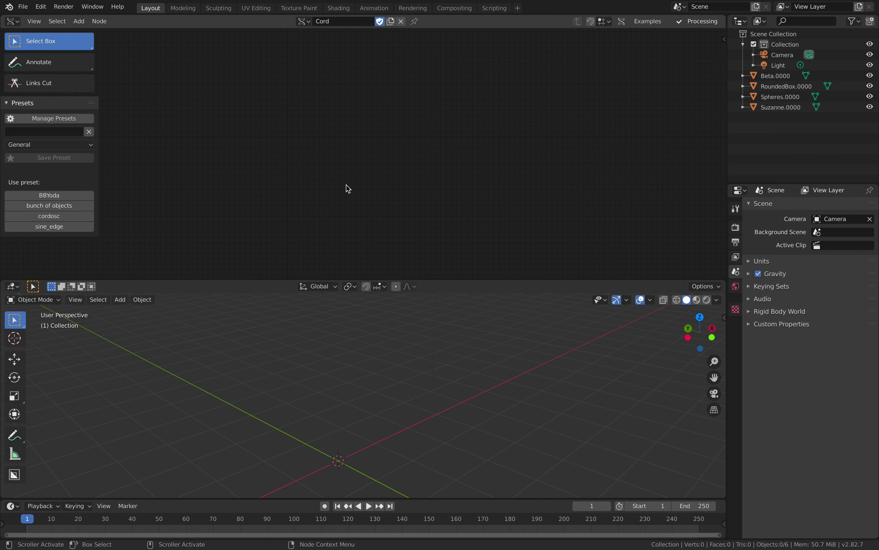
- Load the cordosc preset into the empty node tree
left_click(69, 216)
left_click(150, 193)
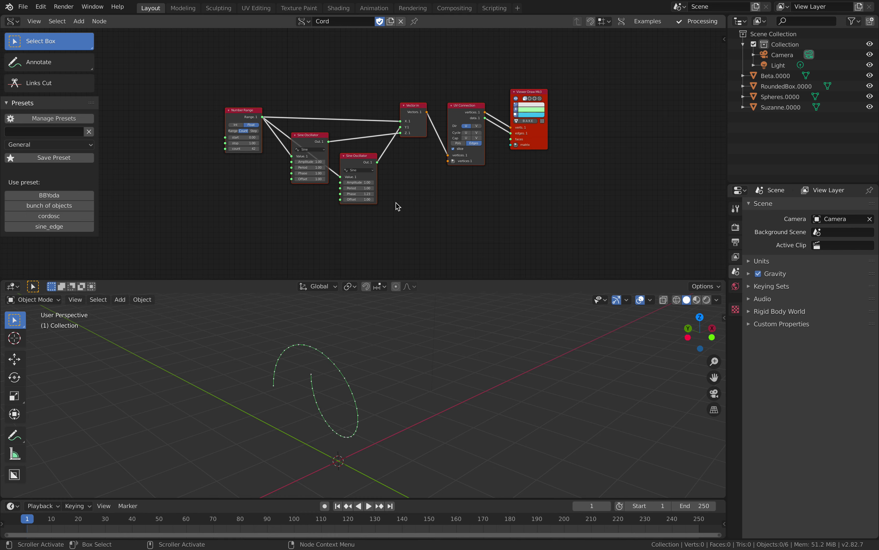
scroll(397, 206, "up", 2)
middle_click_drag(379, 371, 343, 364)
scroll(463, 188, "up", 2)
- Move the Viewer Draw Mk3 node up and away from UV Connection to make room for more nodes
middle_click_drag(463, 188, 380, 233)
mouse_move(519, 162)
left_mouse_down()
mouse_move(552, 130)
mouse_move(521, 153)
mouse_move(612, 106)
left_mouse_up()
left_click(563, 167)
middle_click_drag(598, 132, 544, 149)
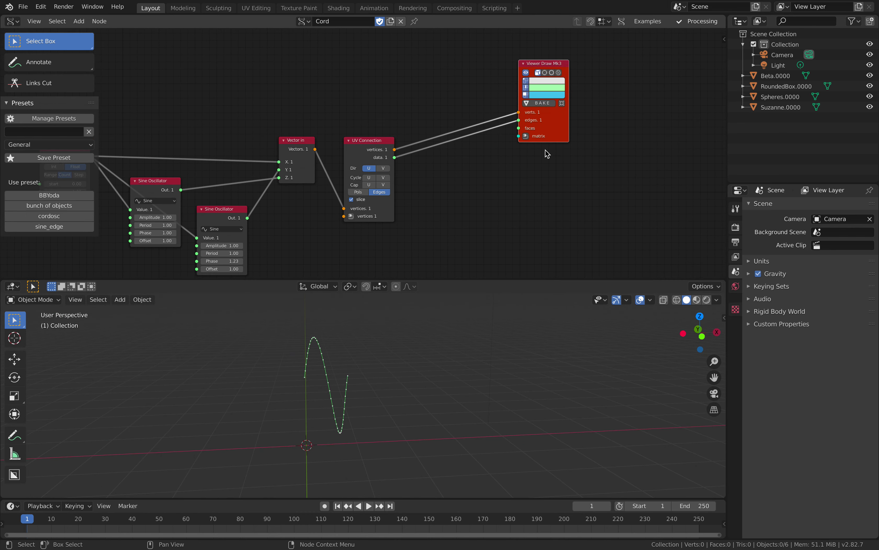
left_click_drag(545, 137, 578, 128)
- Add an Adaptive Edges node below the Viewer Draw Mk3 node
key("shift+a")
left_click(463, 181)
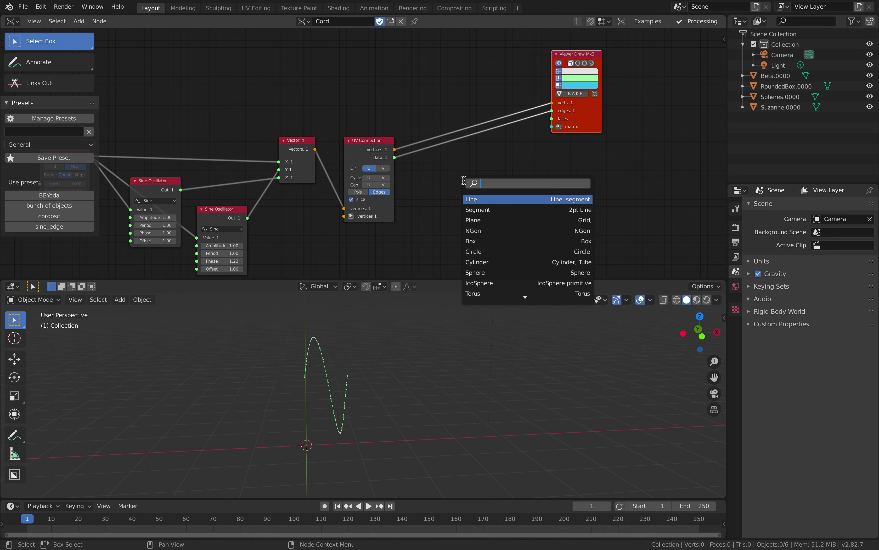
type("adap")
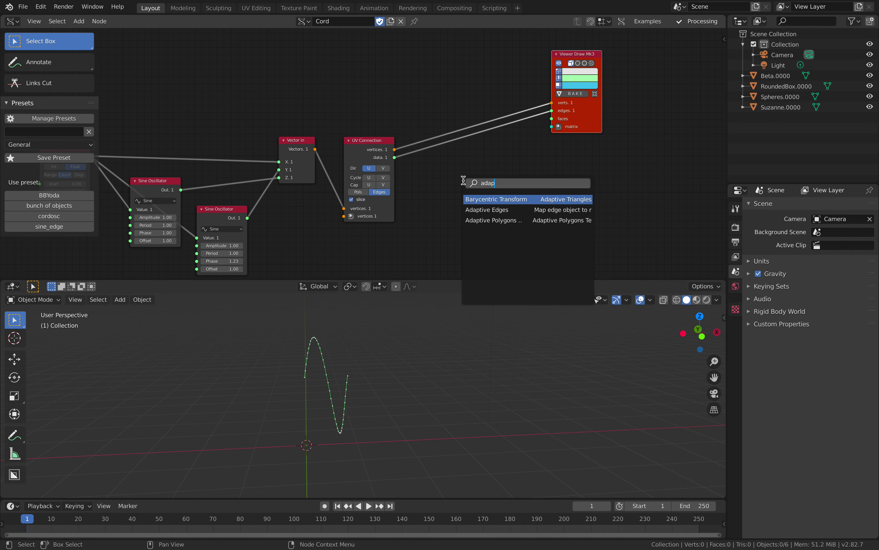
key("Down")
key("Return")
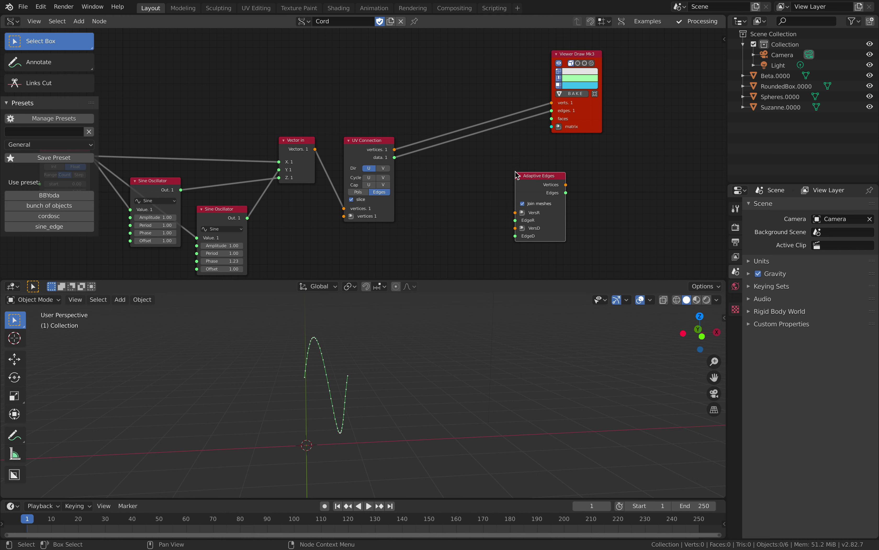
- Link UV Connection's vertices to Adaptive Edges' VersD and its data to EdgeD, placing the node directly beneath Viewer Draw Mk3
left_click_drag(402, 157, 401, 155)
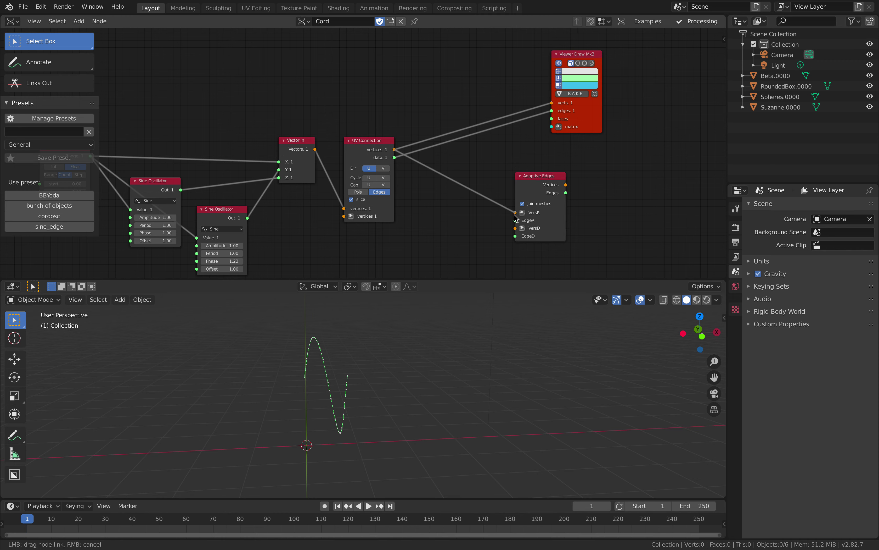
left_click_drag(515, 228, 394, 157)
left_click_drag(532, 187, 566, 159)
- Add a Circle generator node between UV Connection and Adaptive Edges, below their links
key("shift+a")
left_click(485, 207)
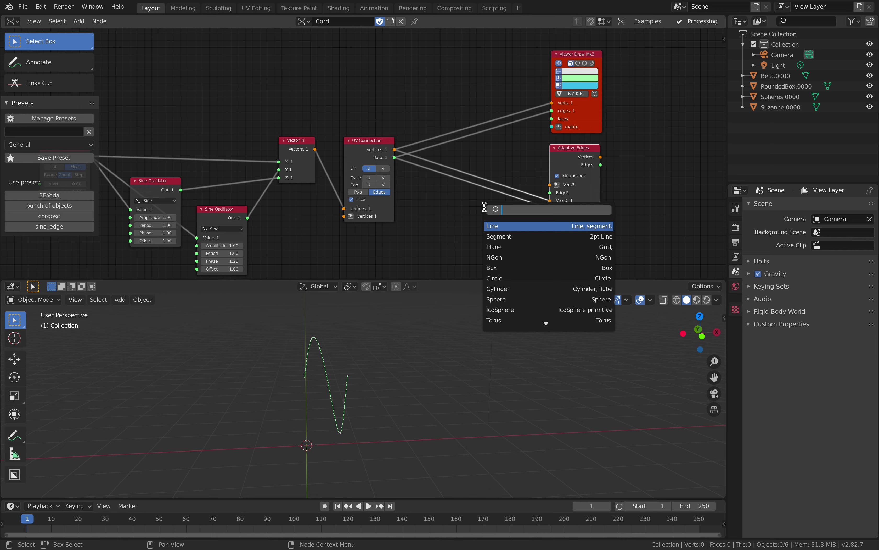
type("cir")
key("Return")
key("F3")
type("circle")
key("Return")
left_click(445, 210)
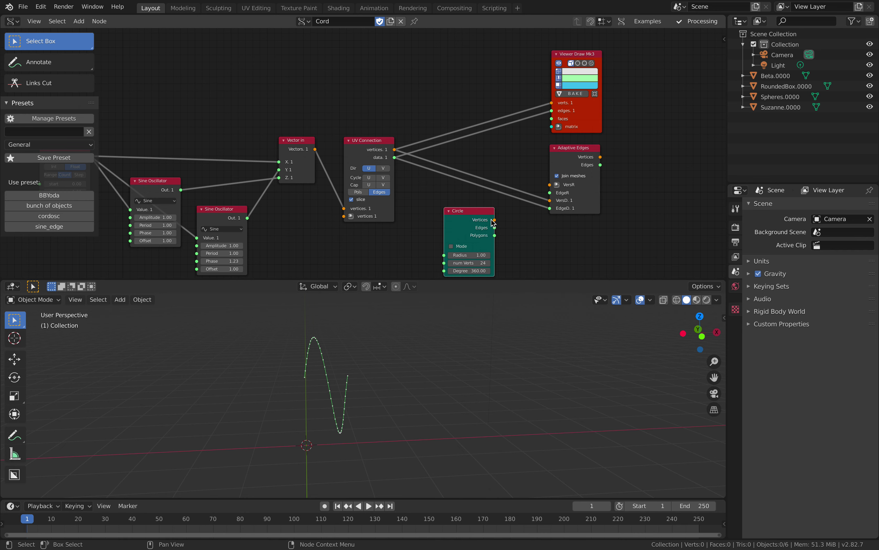
- Link the Circle's Vertices to Adaptive Edges' VersR and its Edges to EdgeR
left_click_drag(495, 219, 551, 185)
left_click_drag(550, 193, 544, 204)
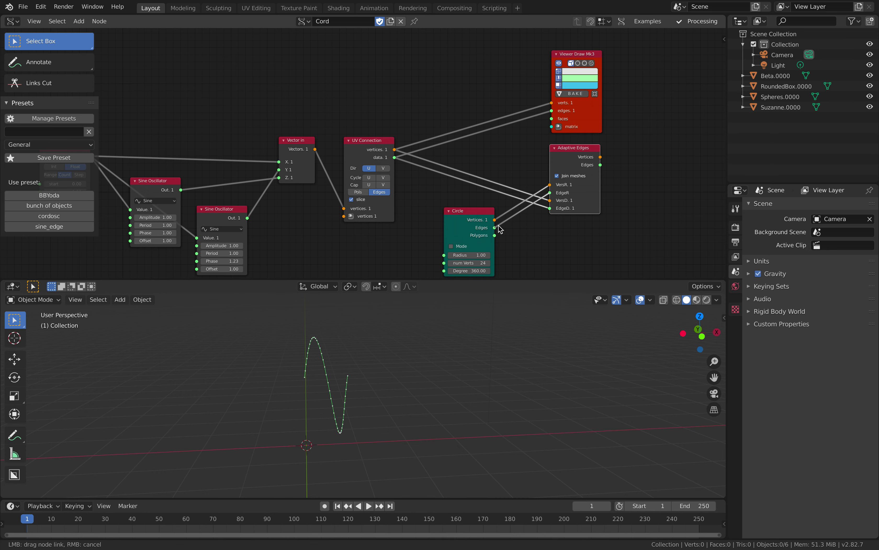
left_click_drag(499, 225, 497, 226)
- Add a Viewer BMesh node beyond Adaptive Edges, on its output side
middle_click_drag(542, 155, 438, 147)
left_click_drag(496, 106, 446, 108)
key("shift+a")
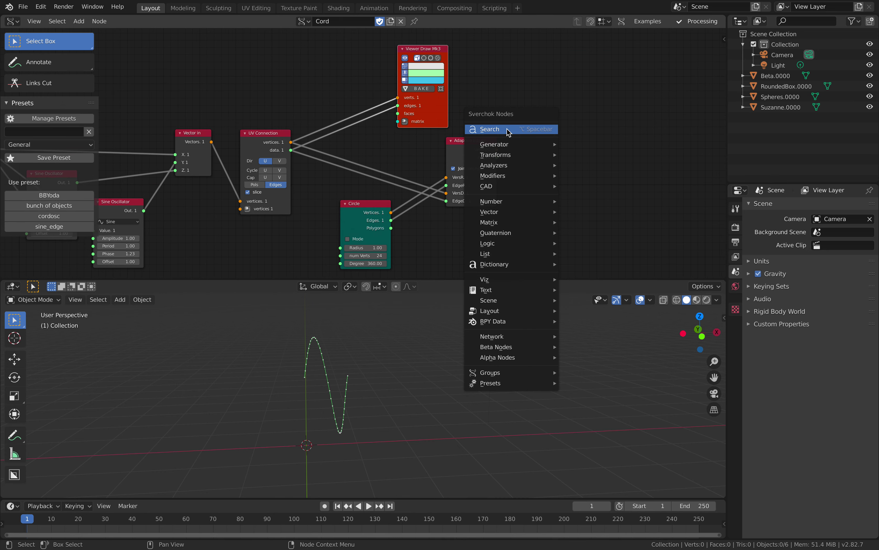
left_click(508, 129)
type("bmesh")
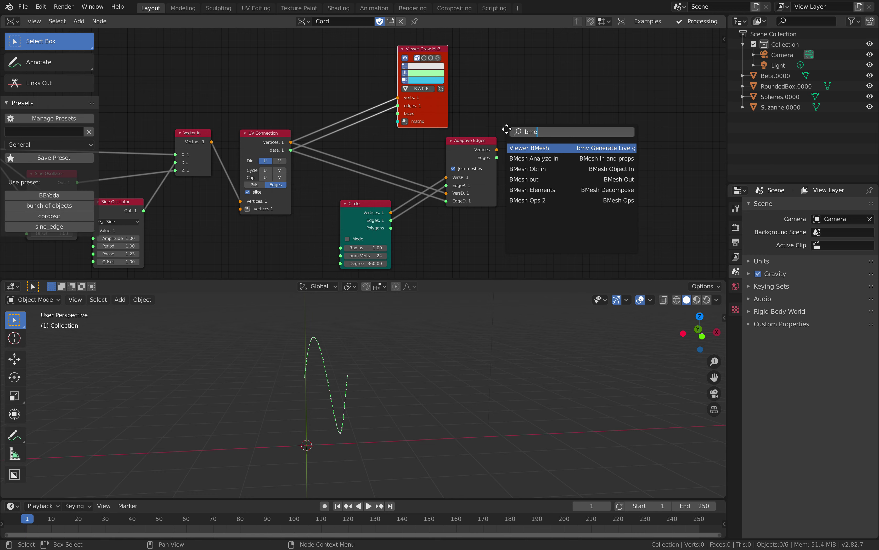
key("Return")
left_click(542, 116)
left_click_drag(528, 175, 536, 182)
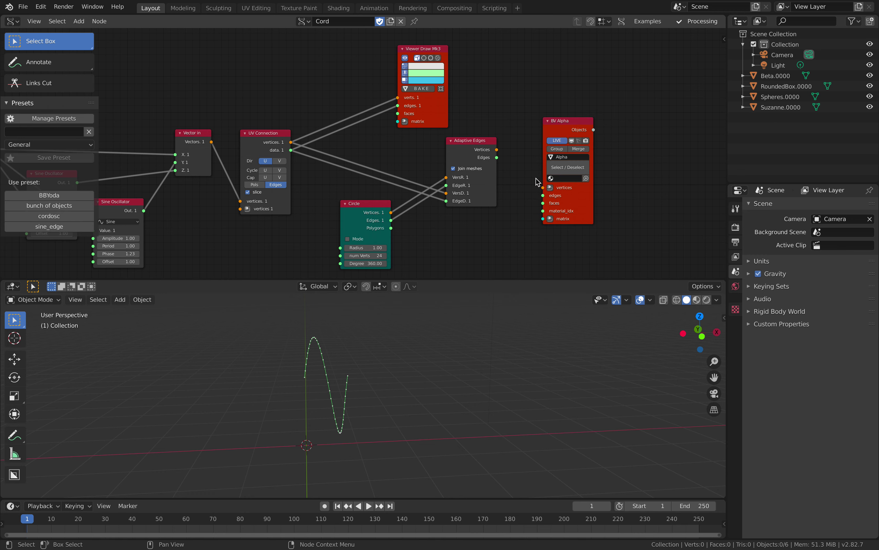
- Link Adaptive Edges' Vertices and Edges to the BMesh viewer's matching inputs, and save the file with the generated coil selected
left_click_drag(497, 150, 602, 191)
middle_click_drag(508, 328, 439, 361)
left_click(407, 414)
key("ctrl+s")
- Move the BMesh viewer farther away from Adaptive Edges to make room, and open the node search
middle_click_drag(611, 176, 469, 167)
left_click_drag(461, 175, 582, 124)
key("shift+a")
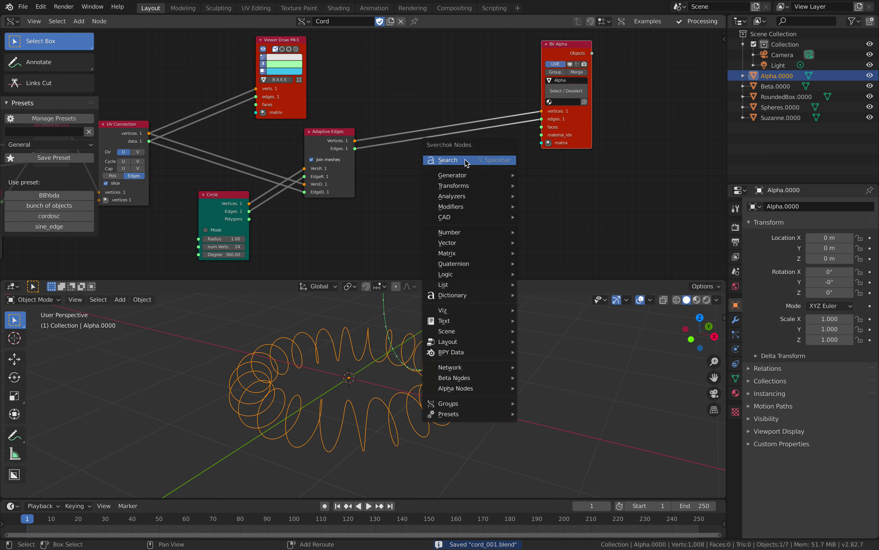
left_click(465, 160)
type("curve")
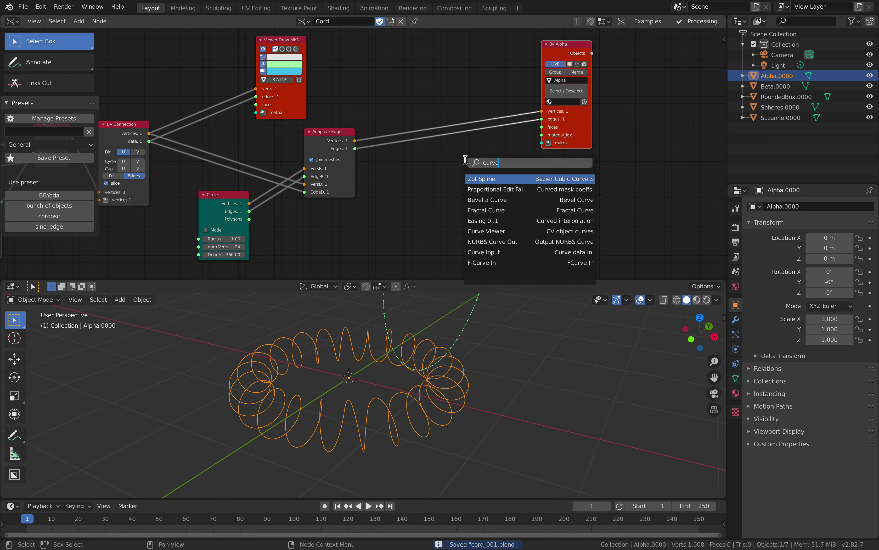
key("BackSpace")
key("BackSpace")
key("BackSpace")
key("BackSpace")
key("BackSpace")
type("adap")
key("Down")
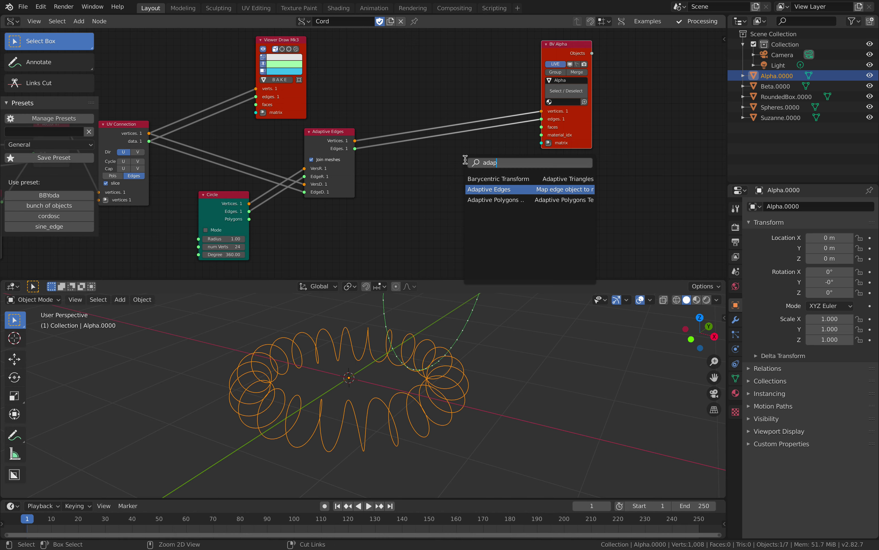
key("BackSpace")
key("BackSpace")
key("BackSpace")
key("BackSpace")
- Insert a Bevel a Curve node into the vertices link between Adaptive Edges and the BMesh viewer, raising it above the links
type("bevel")
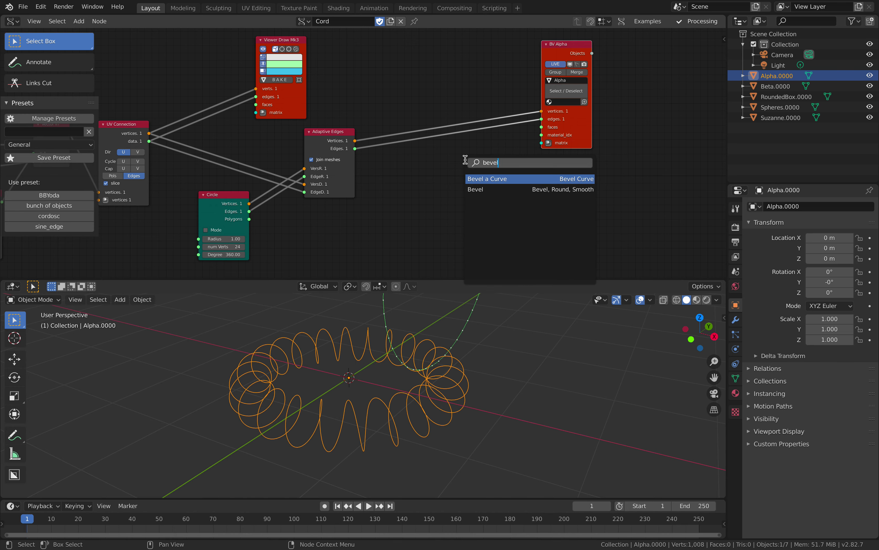
key("Return")
left_click(450, 78)
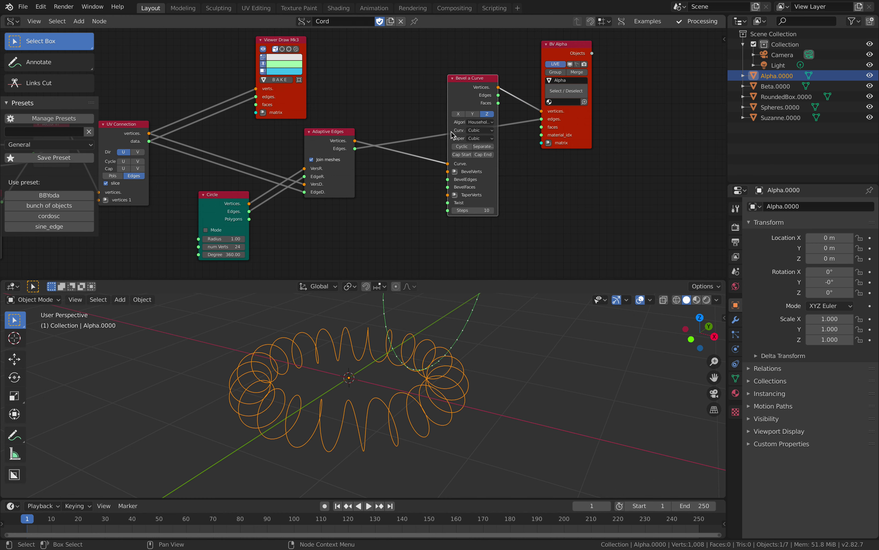
left_click_drag(461, 78, 462, 14)
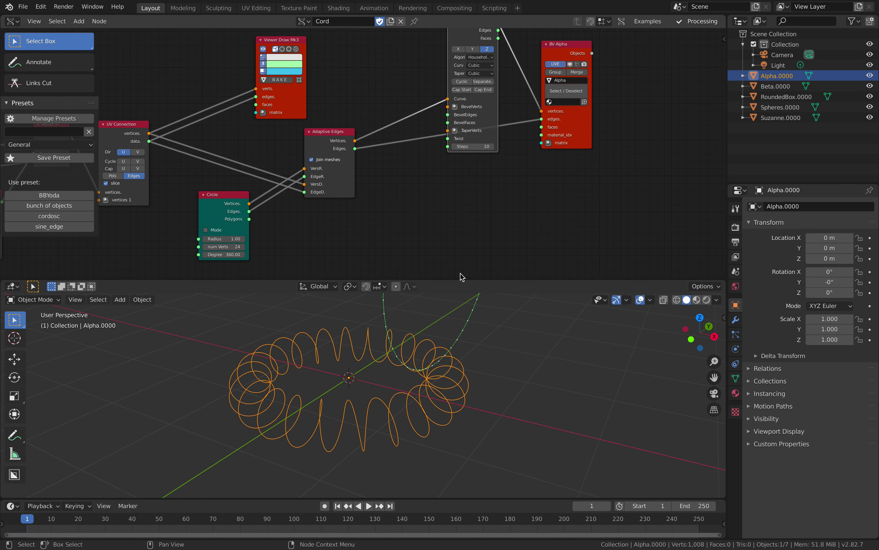
- Add a second Circle generator node below the Bevel a Curve node
key("shift+a")
left_click(441, 226)
type("cir")
key("Return")
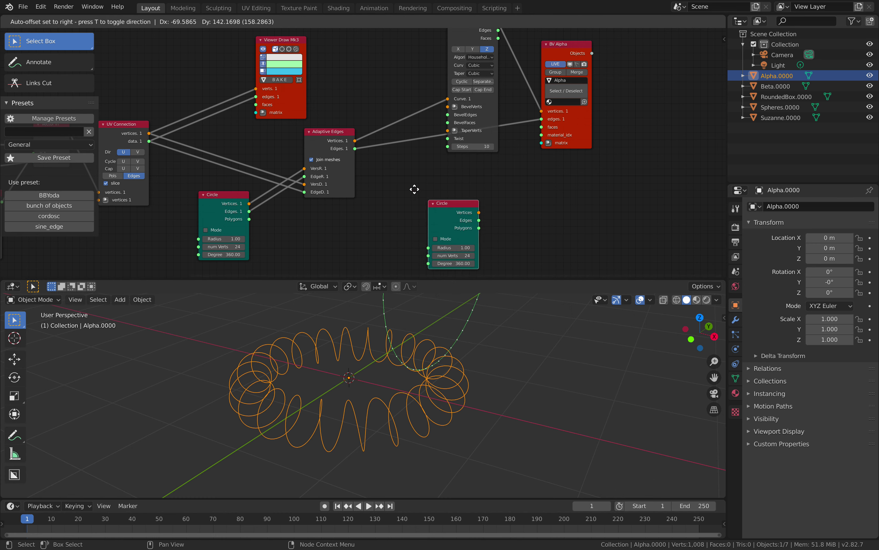
left_click(439, 200)
- Link the second Circle's Vertices and Polygons to BevelVerts and BevelFaces, and Bevel a Curve's Faces to the BMesh viewer's faces
left_click_drag(435, 188, 448, 107)
left_click_drag(478, 107, 436, 202)
left_click_drag(494, 37, 542, 127)
left_click_drag(490, 64, 511, 69)
- Set Bevel a Curve's Steps to 324 and the bevel Circle's Radius to 0.02
left_click_drag(507, 185, 542, 184)
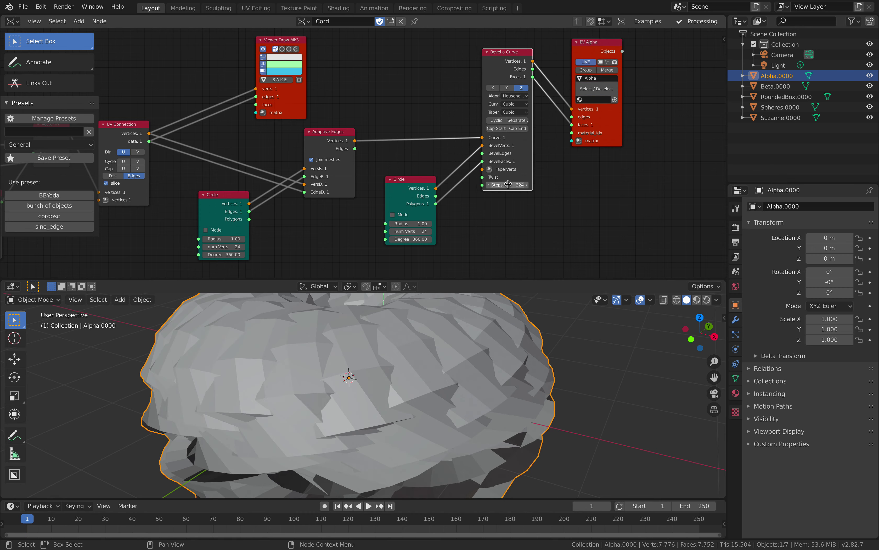
left_click(415, 226)
type("0.02")
key("Return")
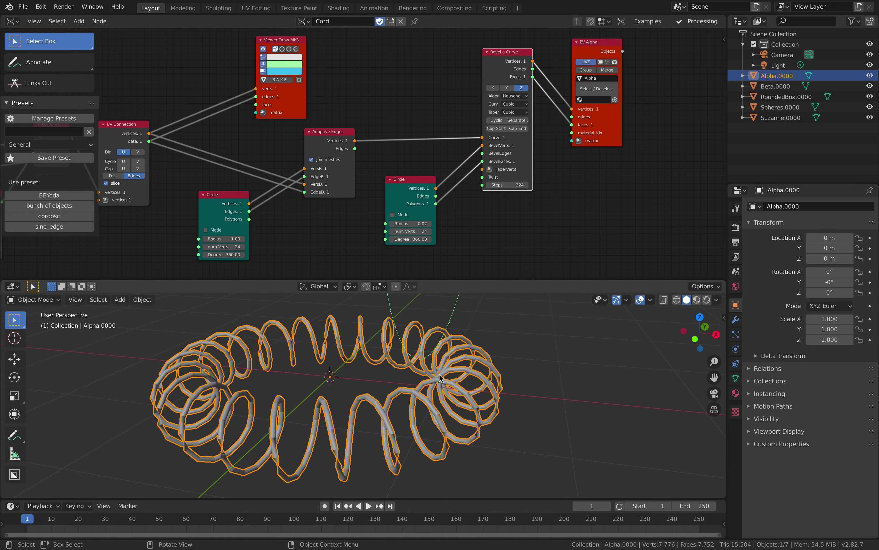
- Increase the bevel Circle's Radius to 0.05 and save the file
mouse_move(411, 225)
left_mouse_down()
mouse_move(427, 225)
mouse_move(420, 224)
left_mouse_up()
middle_click_drag(469, 381, 418, 403)
key("ctrl+s")
- Move the BMesh viewer farther from the Bevel a Curve node
scroll(418, 403, "up", 1)
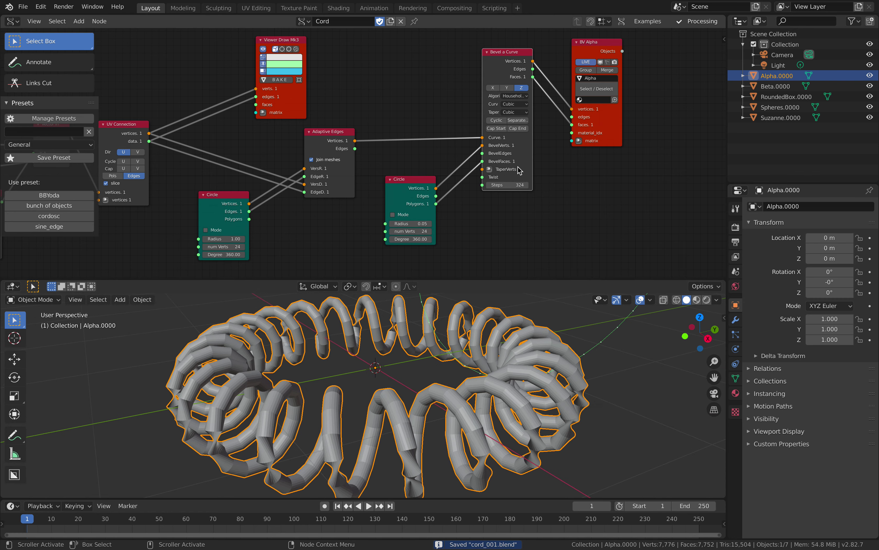
scroll(514, 157, "up", 4)
middle_click_drag(514, 157, 445, 197)
left_click_drag(562, 162, 621, 145)
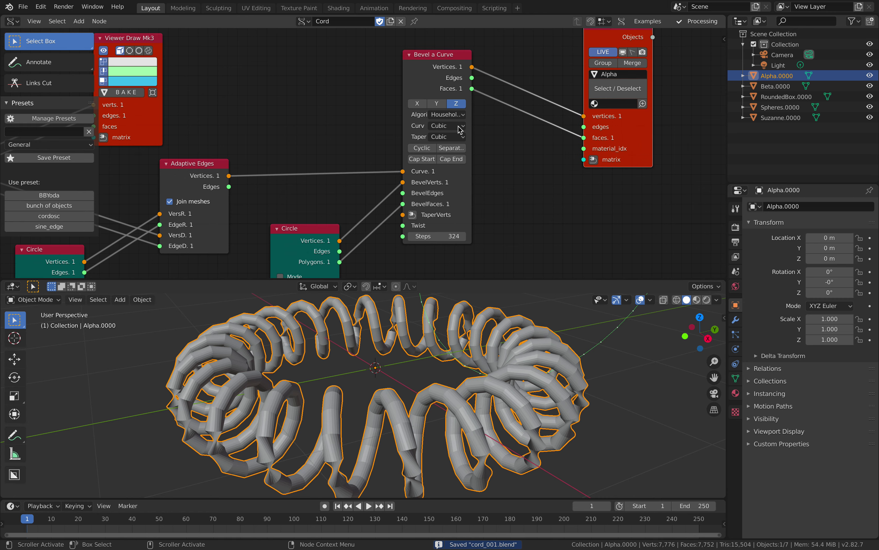
- Try the Y and X orientations on Bevel a Curve, and return it to Z
left_click(436, 103)
left_click(418, 103)
left_click(437, 104)
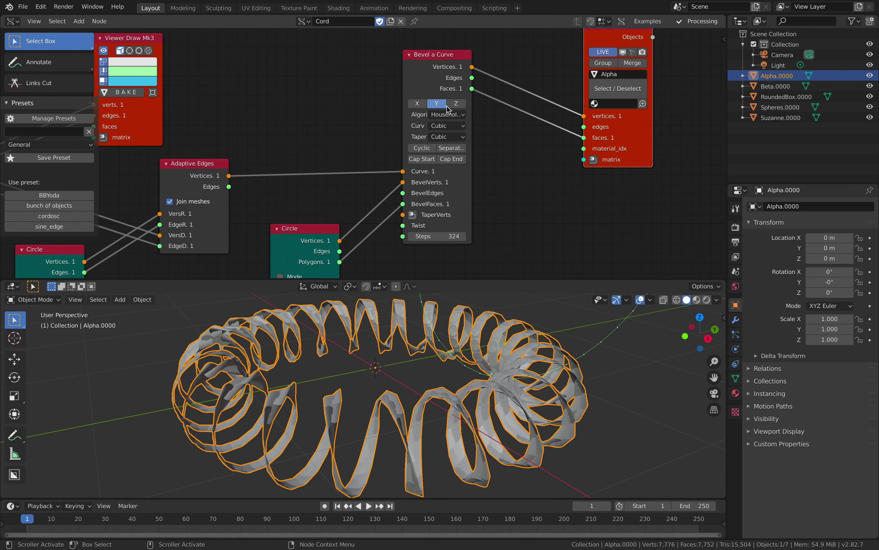
left_click(456, 103)
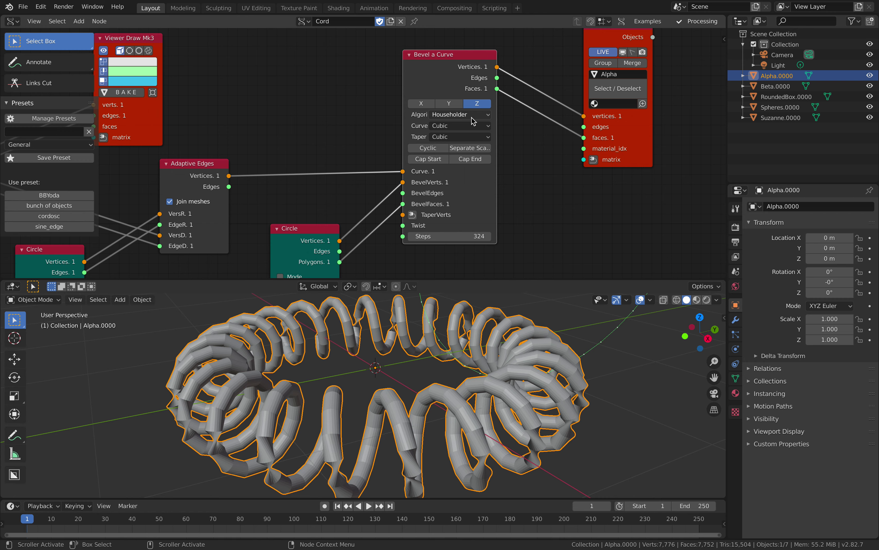
- Reposition Bevel a Curve and its bevel Circle, and set that Circle's num Verts to 12
left_click_drag(454, 78, 482, 70)
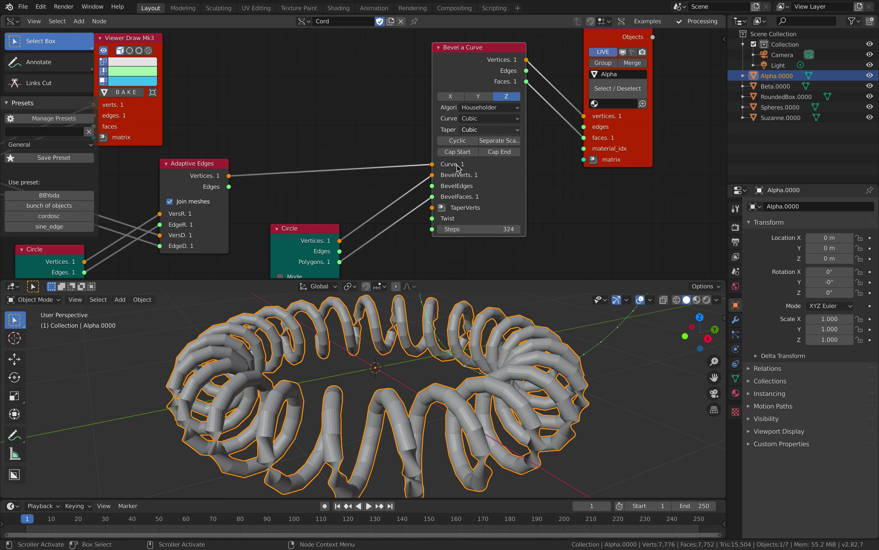
middle_click_drag(375, 351, 389, 351)
middle_click_drag(368, 224, 368, 184)
left_click_drag(314, 194, 347, 167)
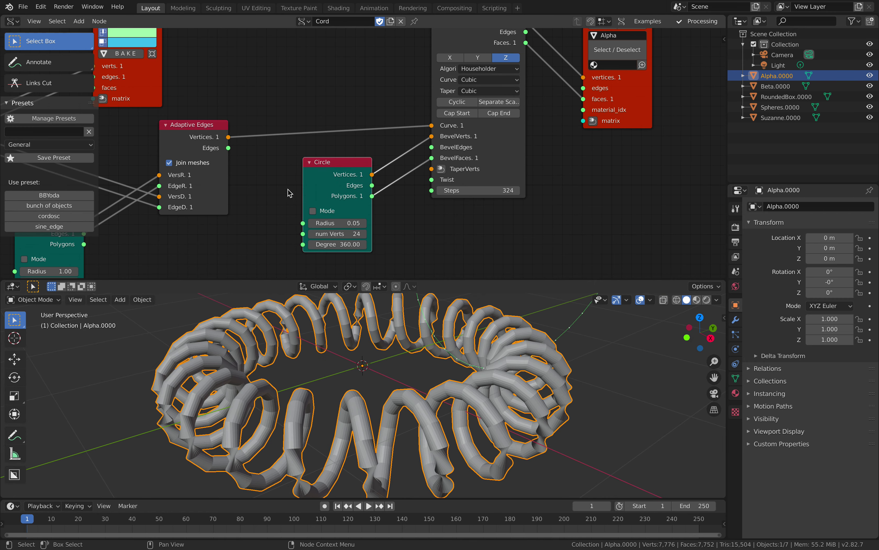
left_click(338, 234)
type("12")
key("Return")
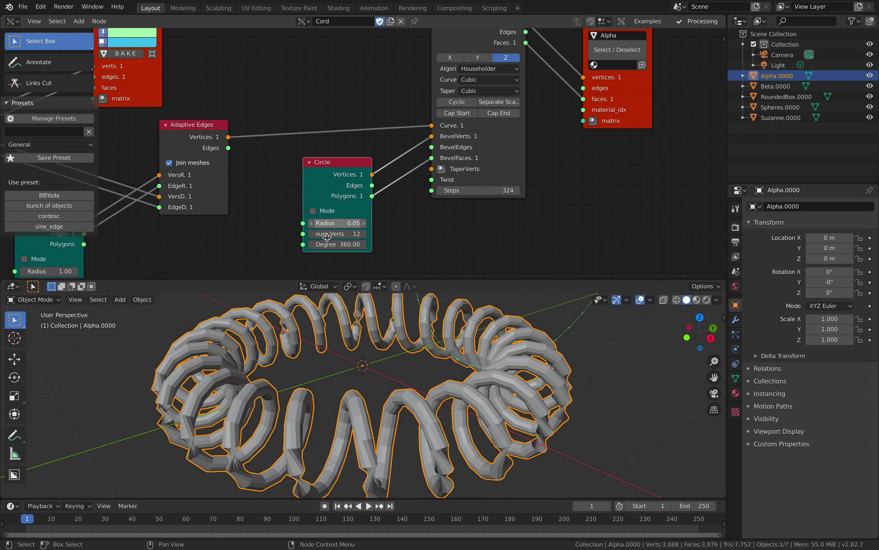
left_click_drag(331, 181, 325, 183)
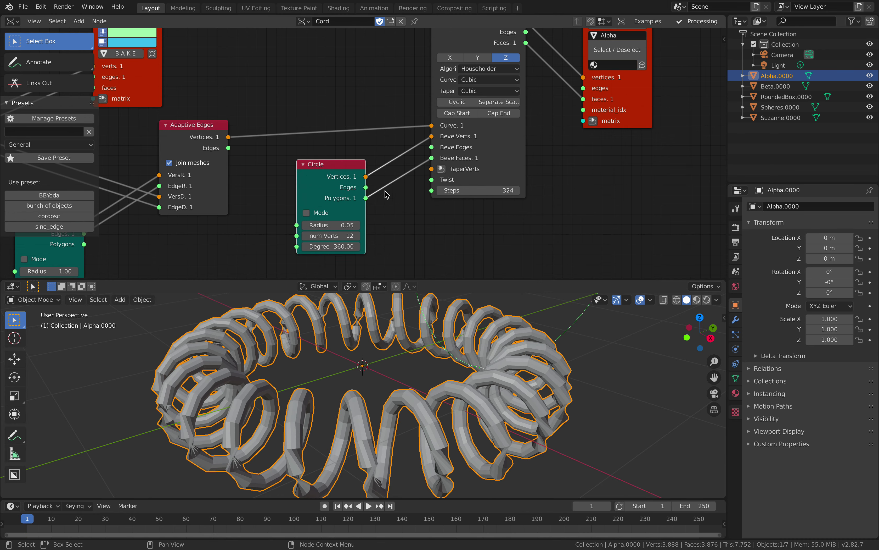
- Compare the Tracking and Rotation difference algorithms on Bevel a Curve, and keep Tracking
middle_click_drag(424, 186, 342, 216)
left_click(417, 101)
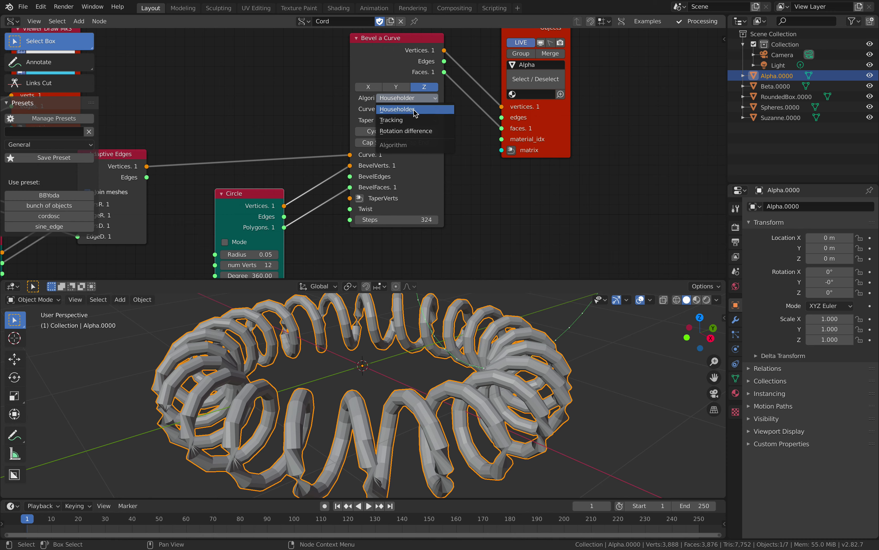
left_click(413, 119)
left_click(413, 98)
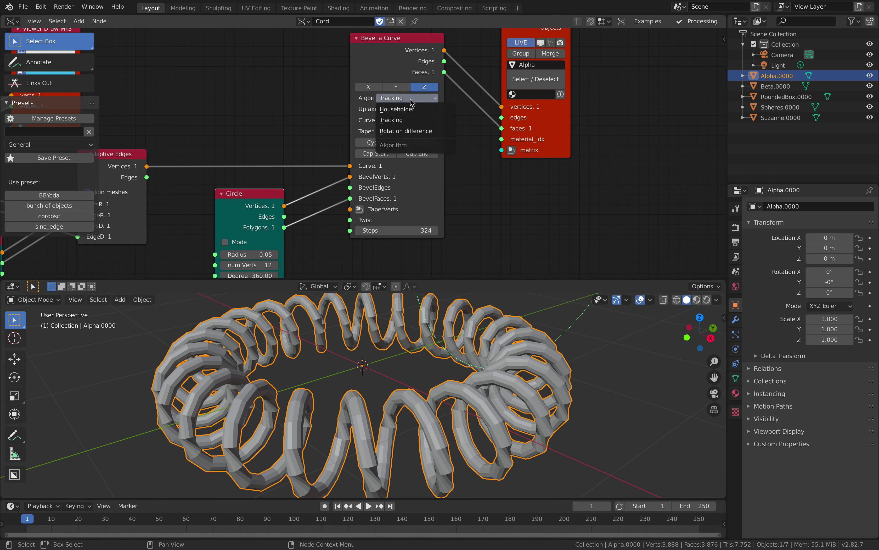
left_click(412, 130)
left_click(414, 98)
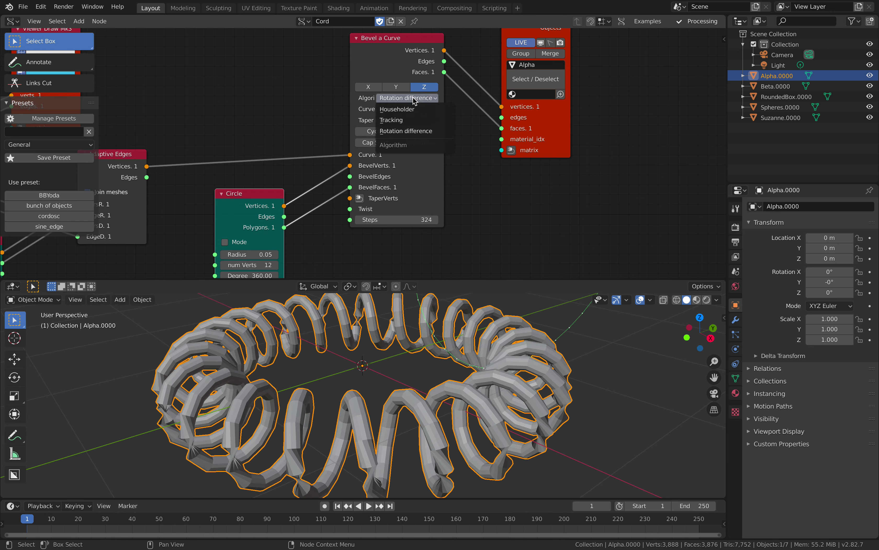
left_click(413, 119)
middle_click_drag(349, 400, 345, 424)
scroll(355, 399, "down", 3)
key("s")
key("y")
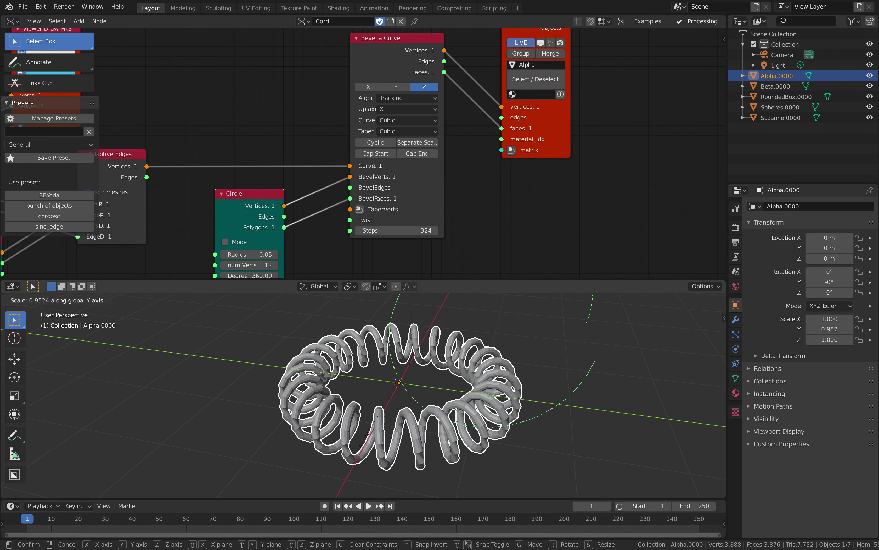
key("Escape")
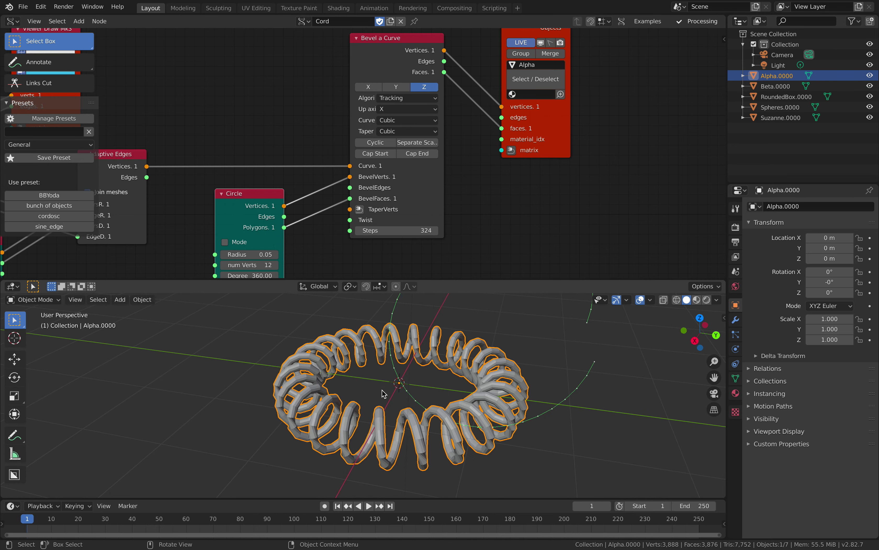
- Make the Bevel a Curve result cyclic and save the file
left_click(376, 143)
key("ctrl+s")
middle_click_drag(471, 173, 372, 181)
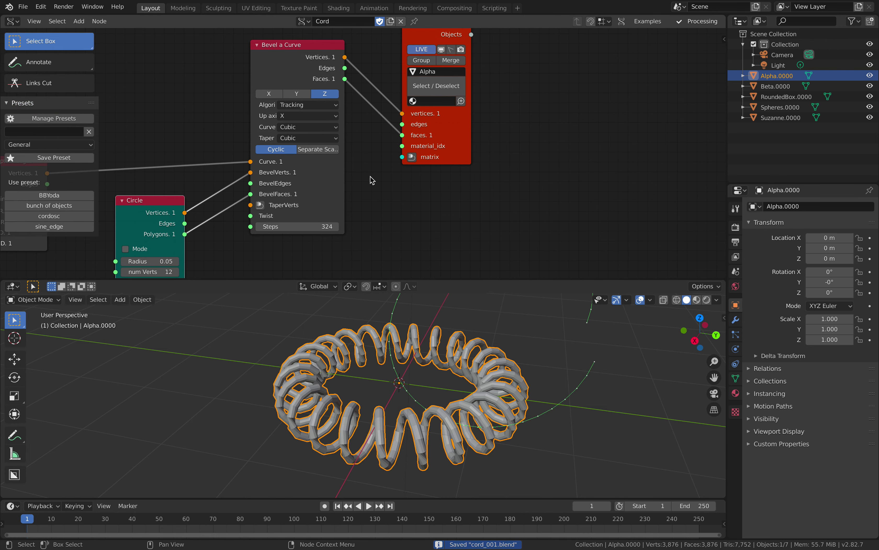
left_click(331, 117)
left_click(329, 127)
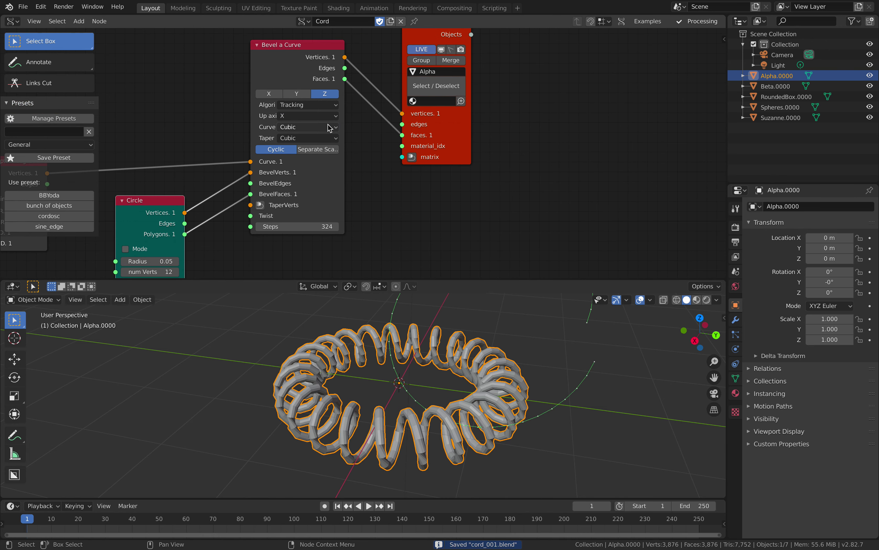
scroll(325, 116, "up", 1, "ctrl")
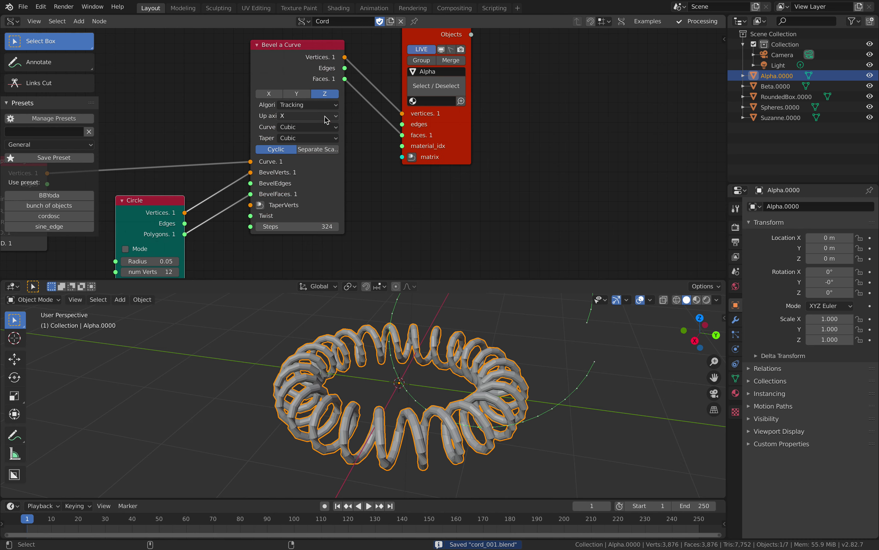
- Add a Polyline Viewer node in the free space beyond the BMesh viewer
left_click_drag(301, 82, 318, 92)
left_click(429, 141)
scroll(434, 146, "down", 5)
middle_click_drag(435, 146, 383, 163)
middle_click_drag(416, 357, 436, 360)
middle_click_drag(513, 140, 455, 145)
key("alt+space")
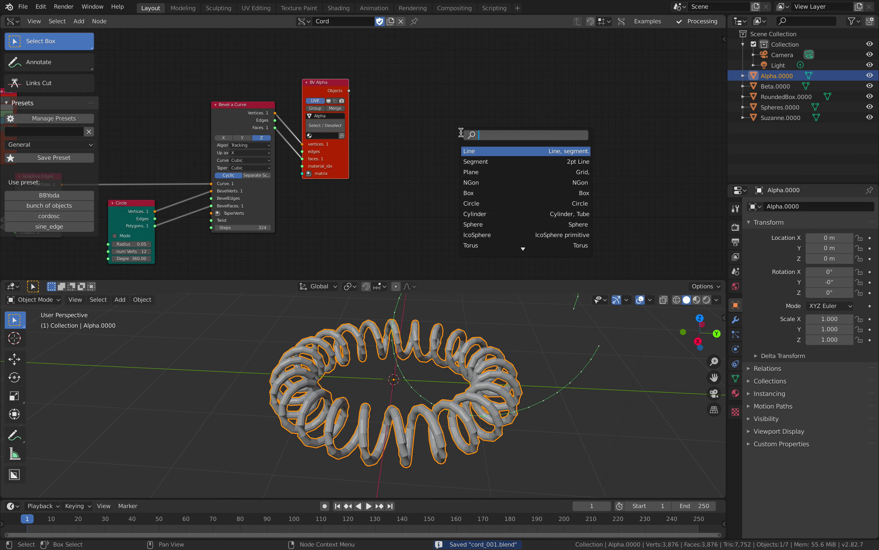
type("polyli")
key("Return")
left_click(461, 133)
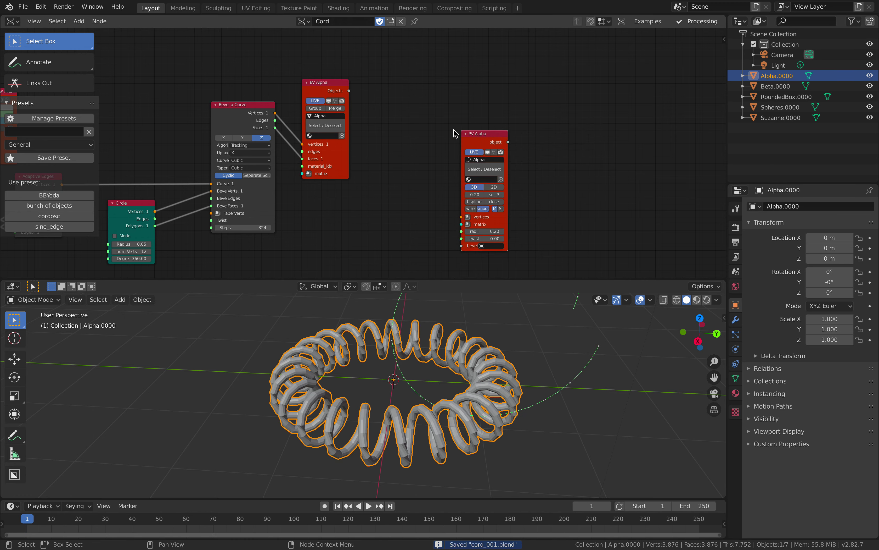
- Name the Polyline viewer's output Beta and link Adaptive Edges' Vertices to its vertices input
middle_click_drag(99, 118, 360, 114)
scroll(327, 108, "down", 5, "ctrl")
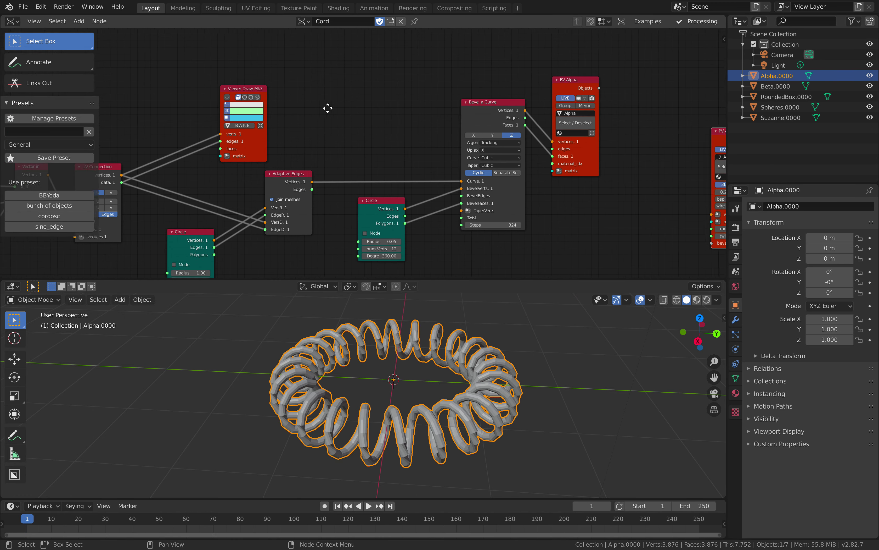
middle_click_drag(220, 138, 263, 110)
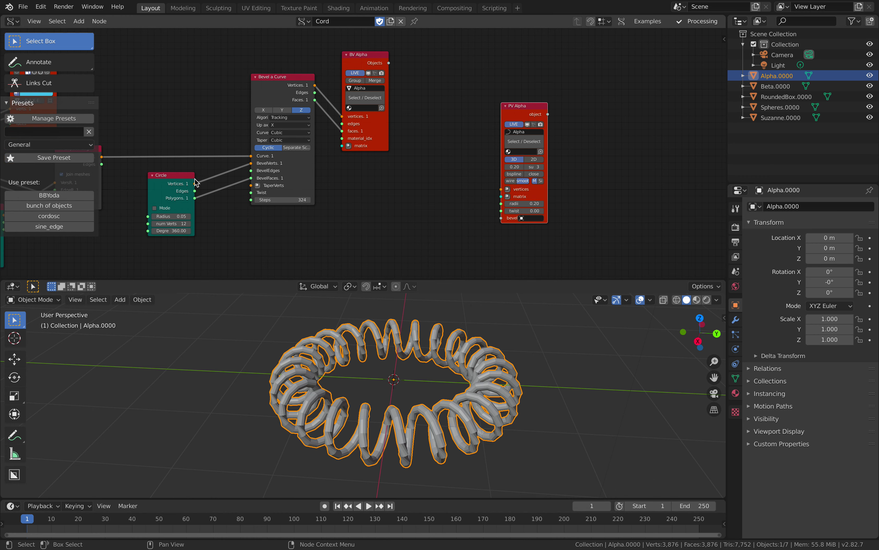
middle_click_drag(160, 176, 280, 169)
scroll(247, 160, "down", 2)
left_click_drag(222, 144, 499, 182)
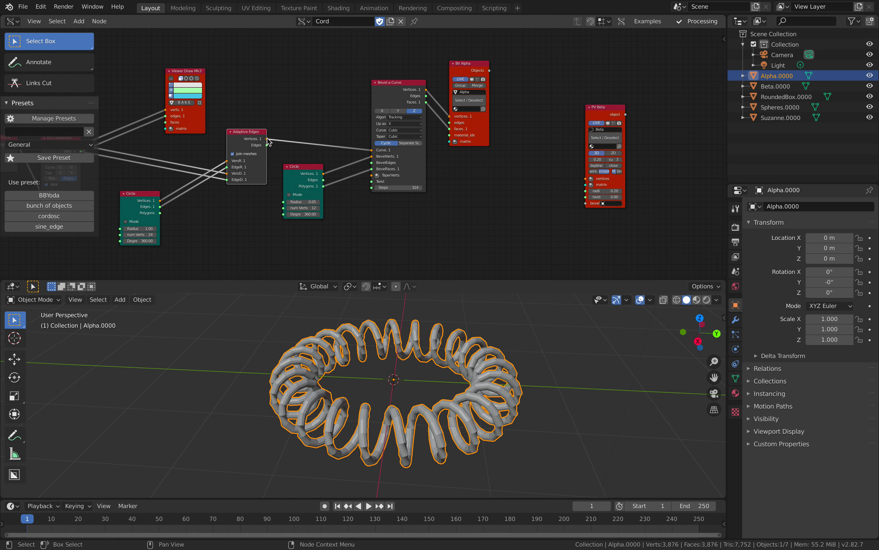
left_click_drag(268, 139, 586, 178)
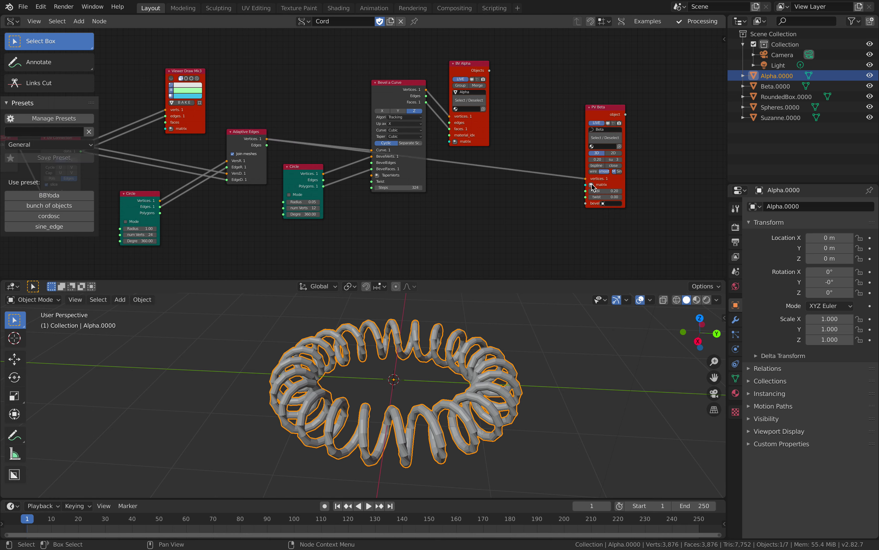
- Add a Matrix in node linked to the Polyline viewer's matrix input, placing it below the BMesh viewer
left_click(591, 185)
left_click(527, 213)
left_click_drag(523, 124, 475, 224)
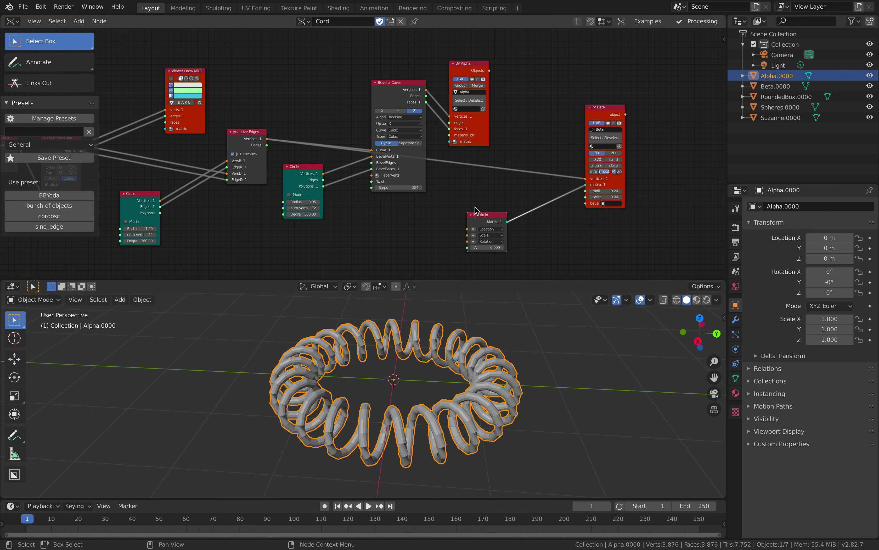
- Expand the Matrix in node's location values and set its X location to 1.500
left_click(473, 229)
middle_click_drag(485, 228, 481, 206)
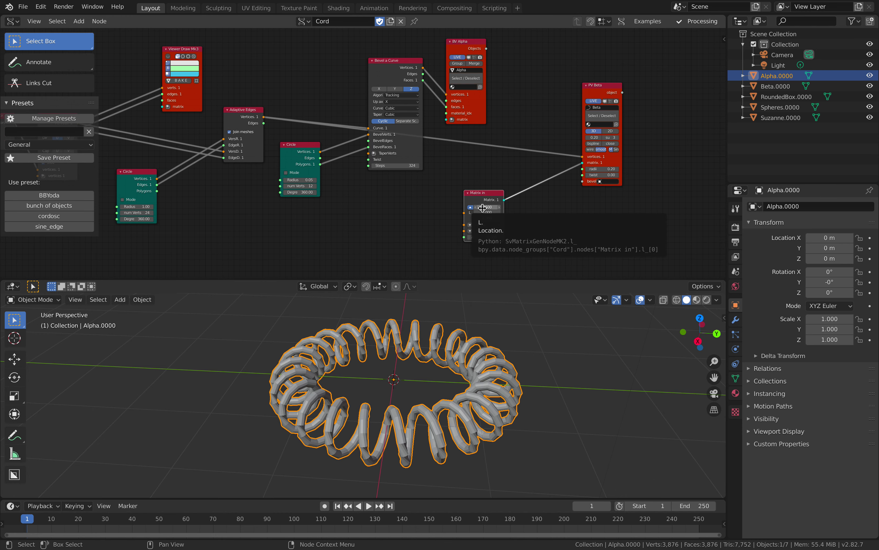
key("Right")
key("Right")
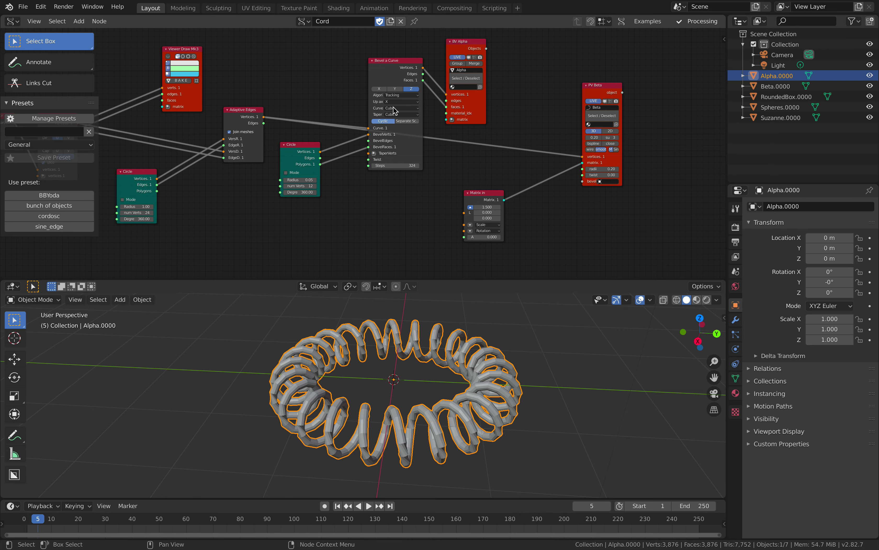
- Link UV Connection's vertices output to the Polyline viewer's vertices input, replacing the link from Adaptive Edges
left_click_drag(401, 76, 386, 80)
mouse_move(255, 113)
left_mouse_down()
mouse_move(266, 97)
mouse_move(264, 105)
left_mouse_up()
middle_click_drag(235, 132, 342, 136)
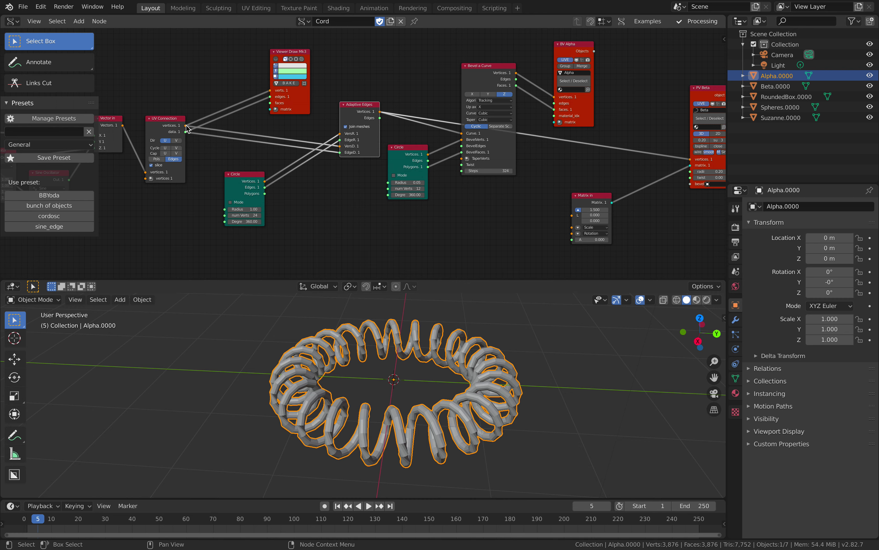
left_click_drag(186, 125, 693, 161)
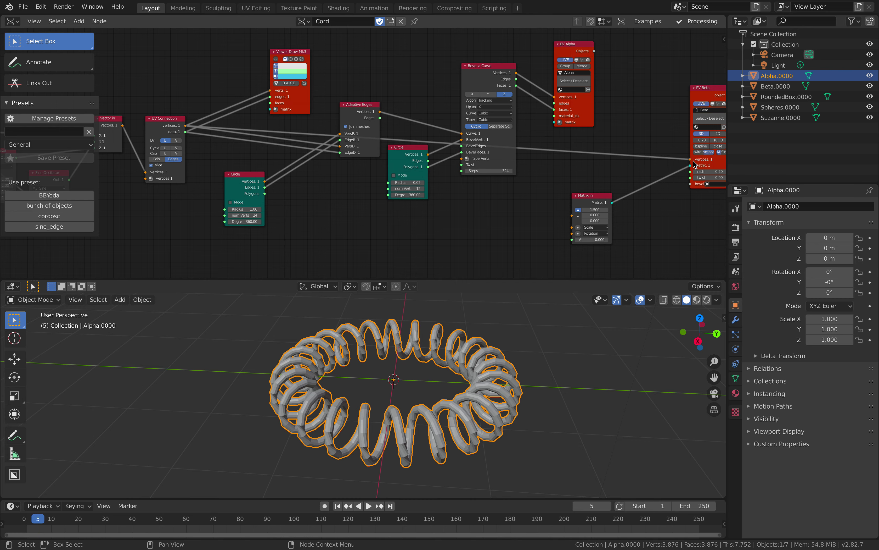
- Reposition the Polyline viewer and Matrix in nodes, and set the viewer's depth to 0.38
middle_click_drag(696, 144, 571, 153)
scroll(472, 429, "down", 1)
middle_click_drag(473, 429, 500, 430)
left_click_drag(582, 97, 546, 85)
left_click_drag(475, 200, 433, 210)
scroll(577, 170, "up", 2)
middle_click_drag(578, 171, 539, 171)
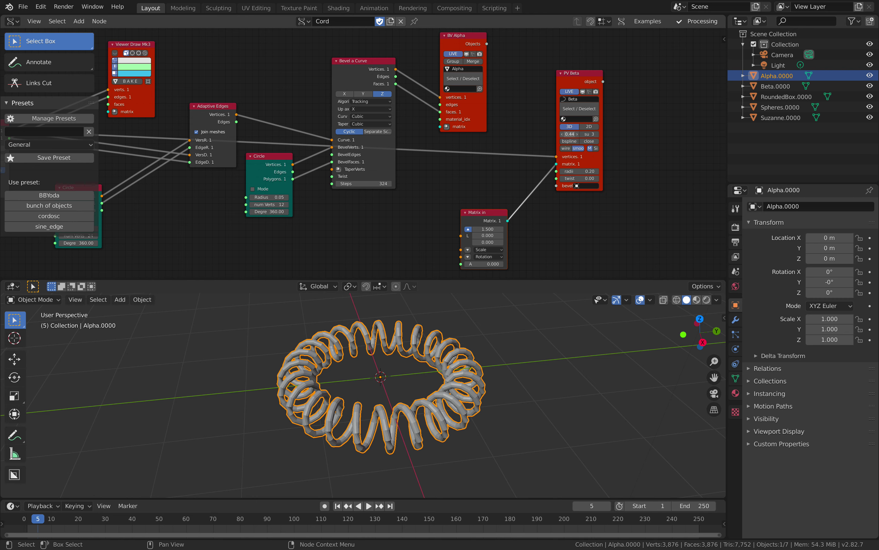
- Select Beta.0000 and move it freely in the viewport, and set the Matrix in node's X location to 2.000
left_click(775, 87)
scroll(425, 381, "down", 10)
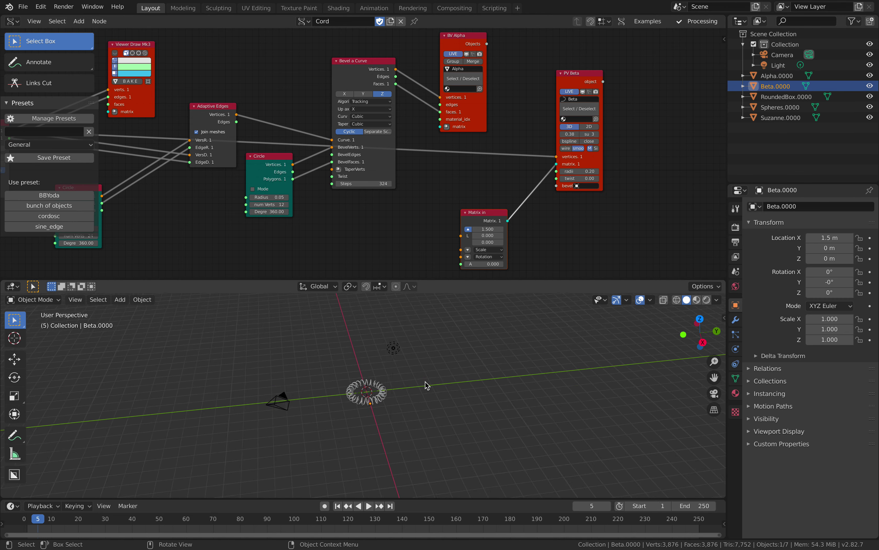
middle_click_drag(425, 382, 469, 380)
scroll(468, 381, "up", 10)
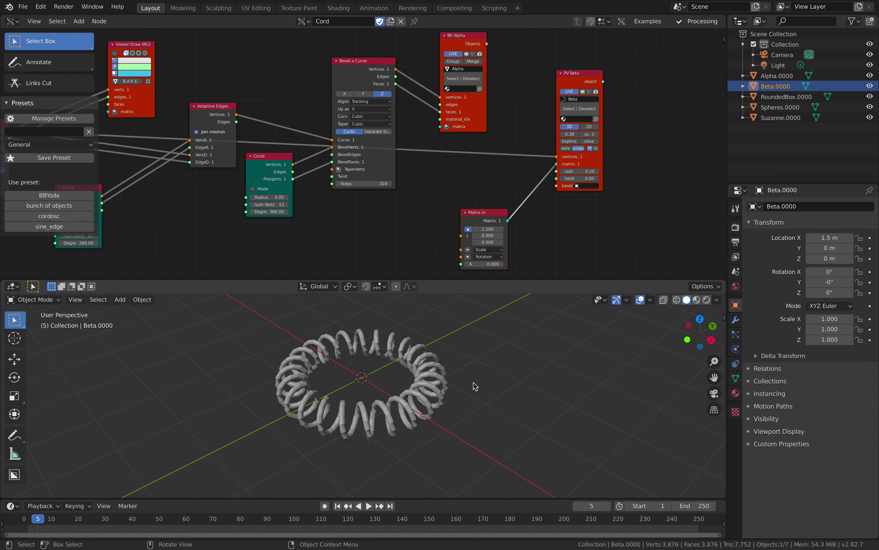
key("g")
left_click(424, 363)
key("g")
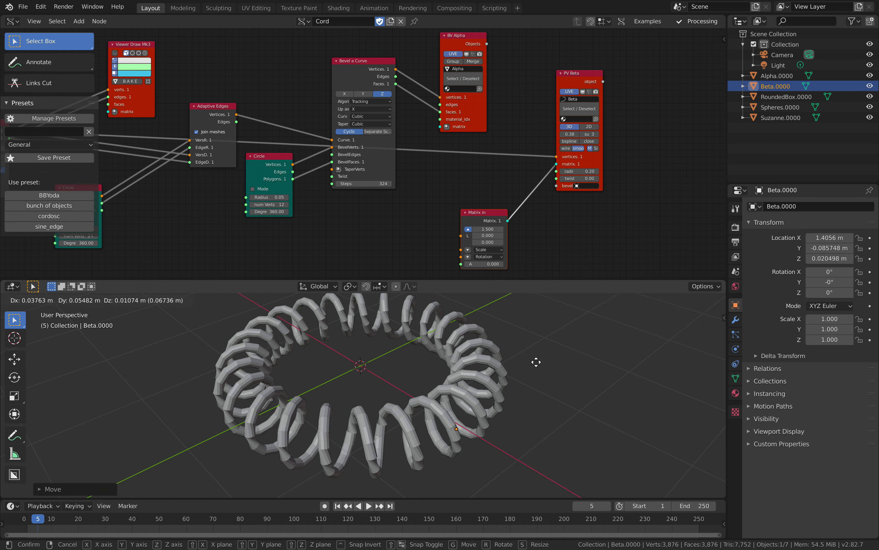
left_click(567, 349)
left_click_drag(499, 229, 481, 230)
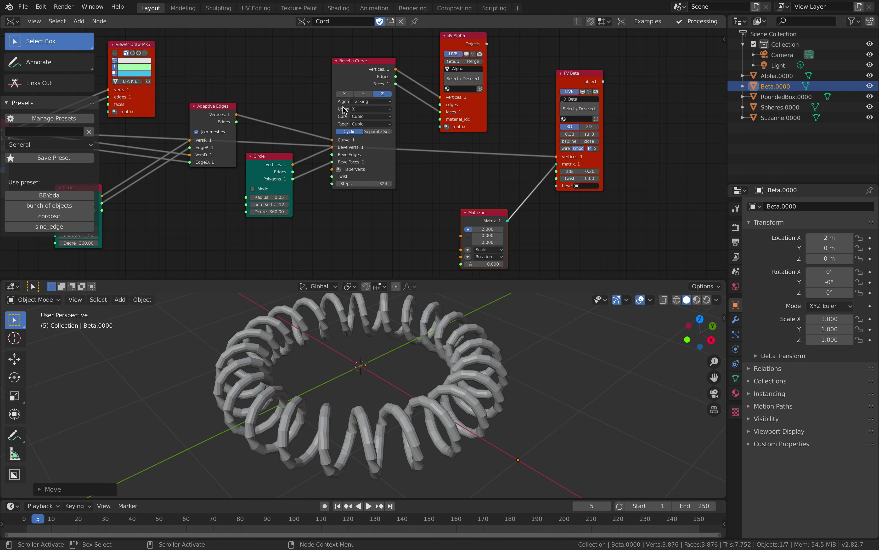
- Delete the Polyline viewer and Matrix in nodes, and shift the Bevel a Curve node slightly down
left_click_drag(350, 74, 428, 80)
middle_click_drag(309, 97, 469, 113)
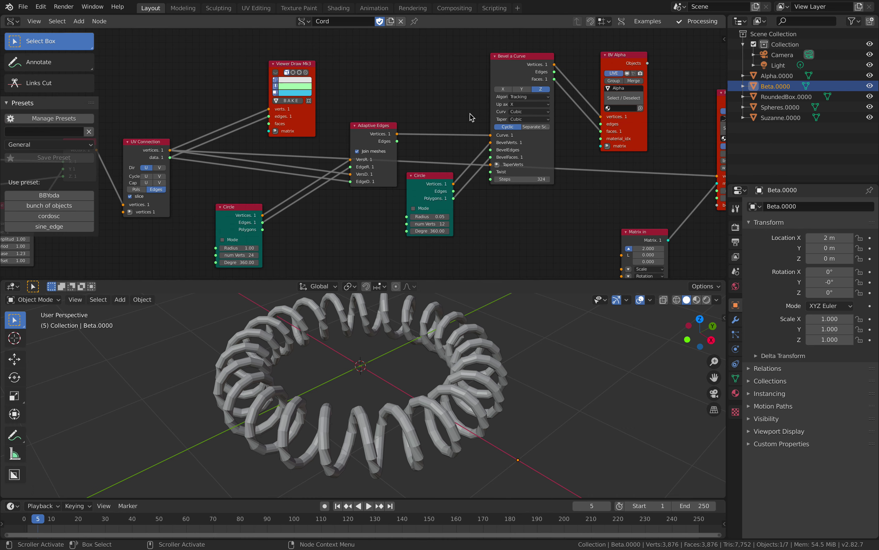
scroll(216, 140, "down", 2)
middle_click_drag(213, 143, 202, 141)
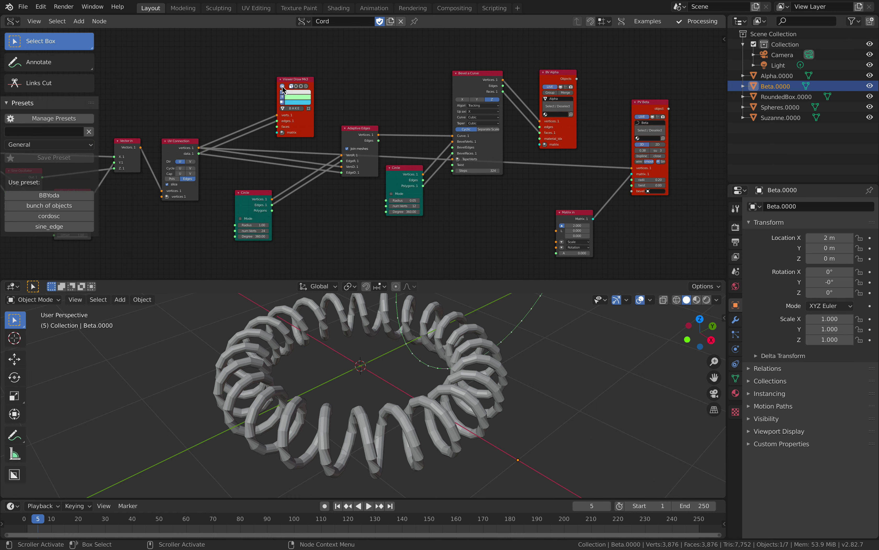
left_click(637, 112)
key("x")
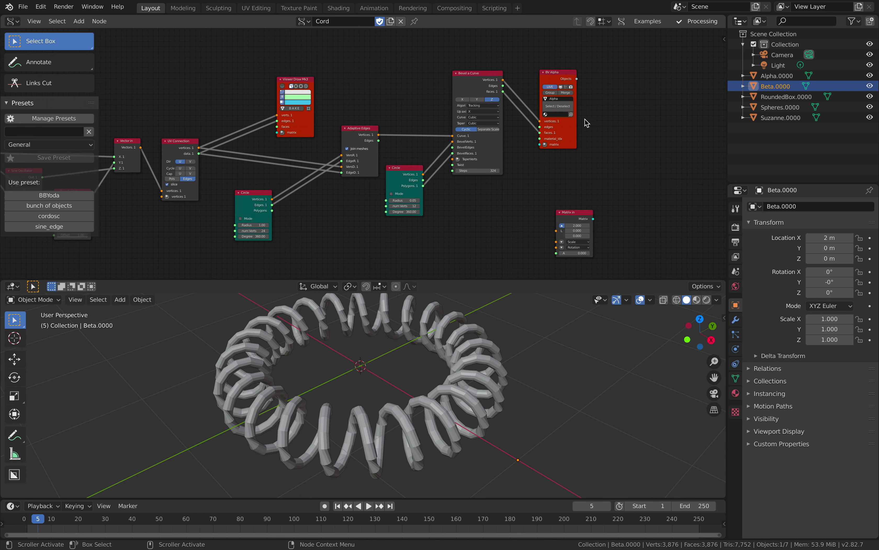
left_click(568, 214)
key("x")
middle_click_drag(520, 201, 478, 205)
left_click_drag(459, 157, 474, 171)
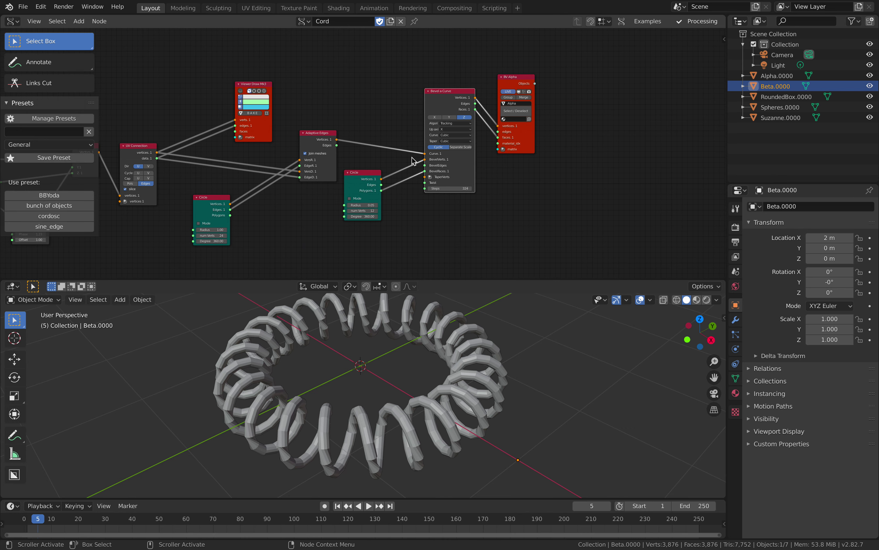
- Show the whole node tree and save the file
key("Home")
key("ctrl+s")
mouse_move(363, 316)
middle_mouse_down()
mouse_move(371, 296)
mouse_move(371, 312)
middle_mouse_up()
- Select all nodes and save them as a preset named spiral_cord_circle
key("a")
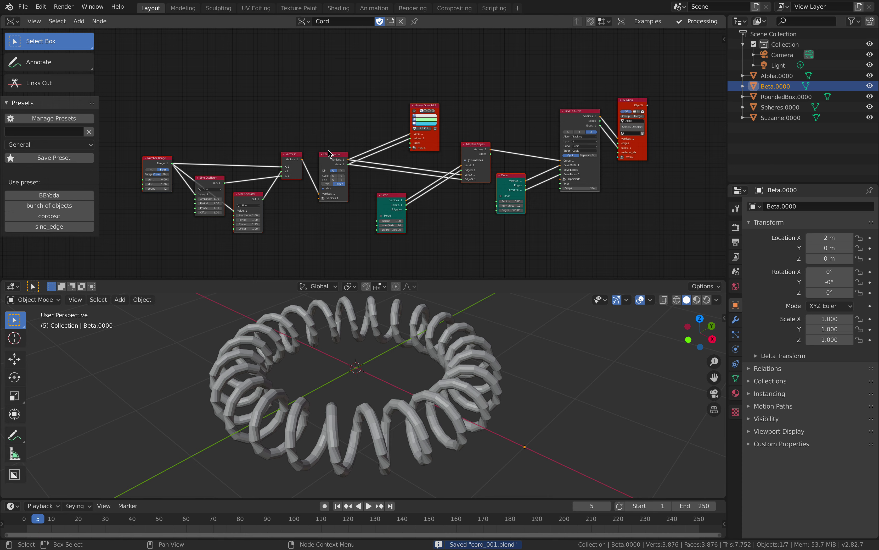
left_click(80, 159)
left_click(96, 170)
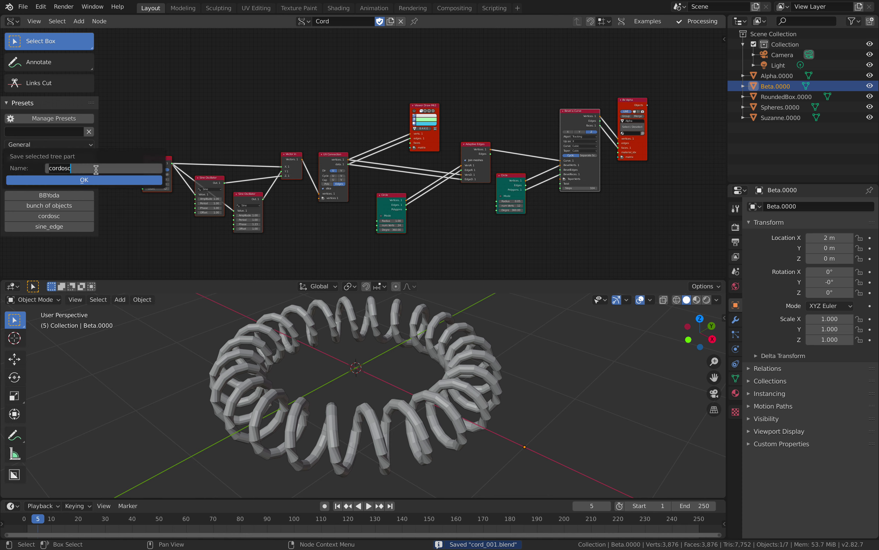
type("spiral_")
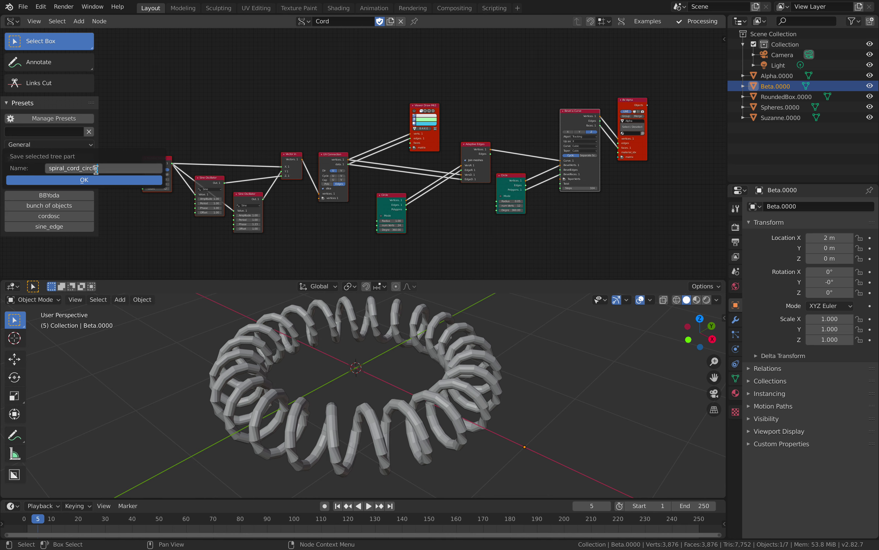
key("Return")
left_click(86, 181)
left_click(23, 7)
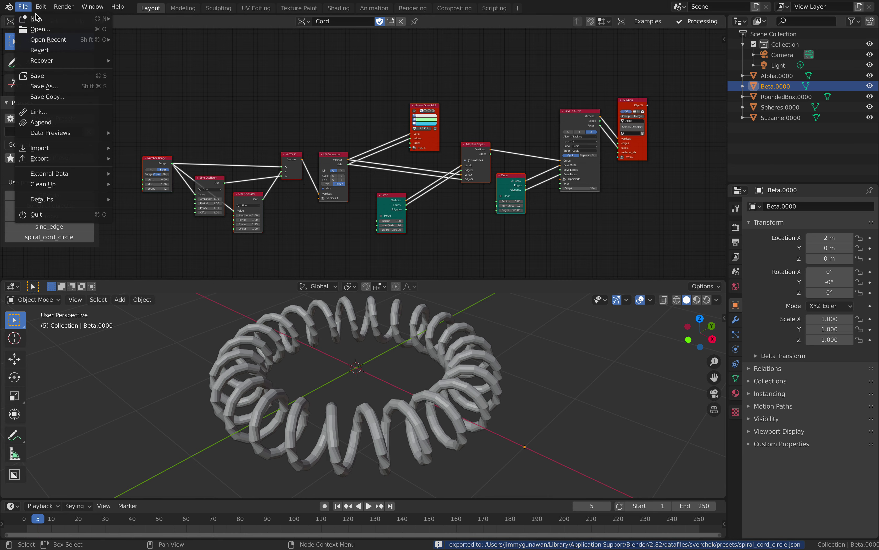
mouse_move(37, 18)
left_click(124, 28)
left_click(470, 290)
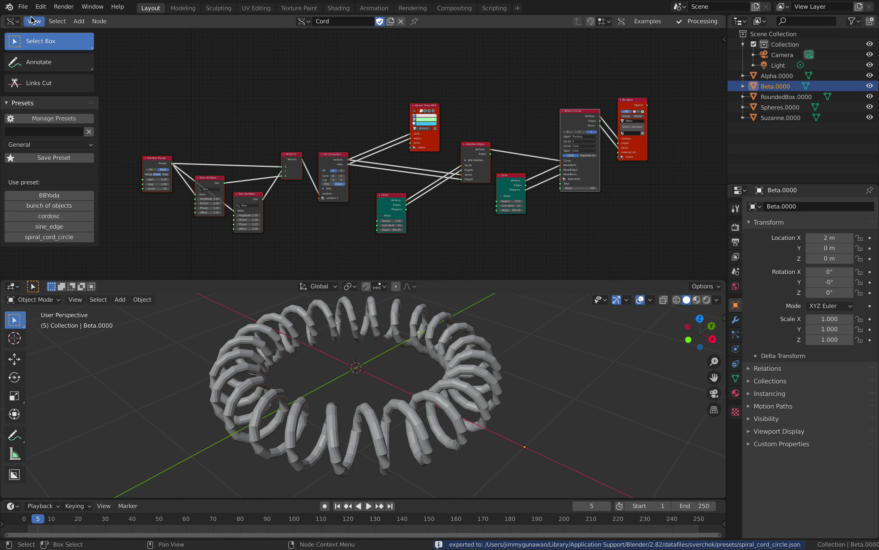
- Start a new default file without saving the changes to cord_001
left_click(23, 7)
left_click(123, 29)
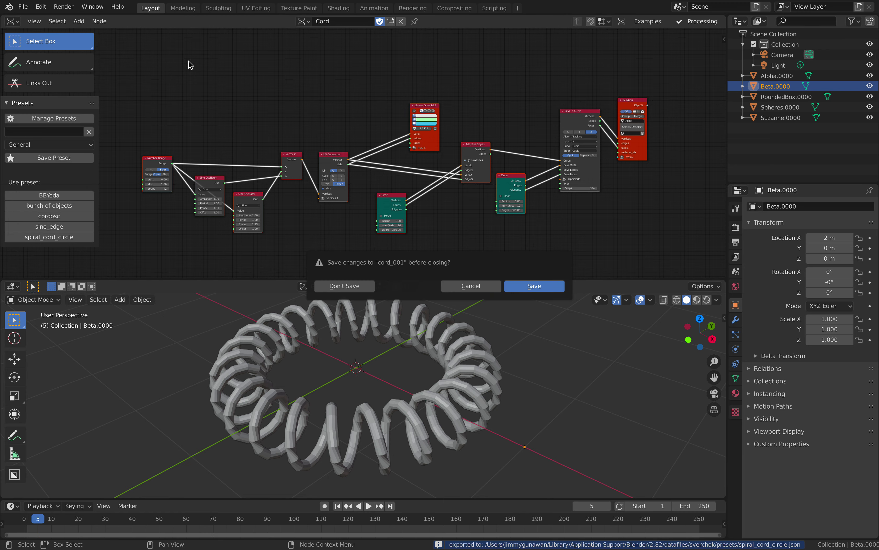
left_click(339, 285)
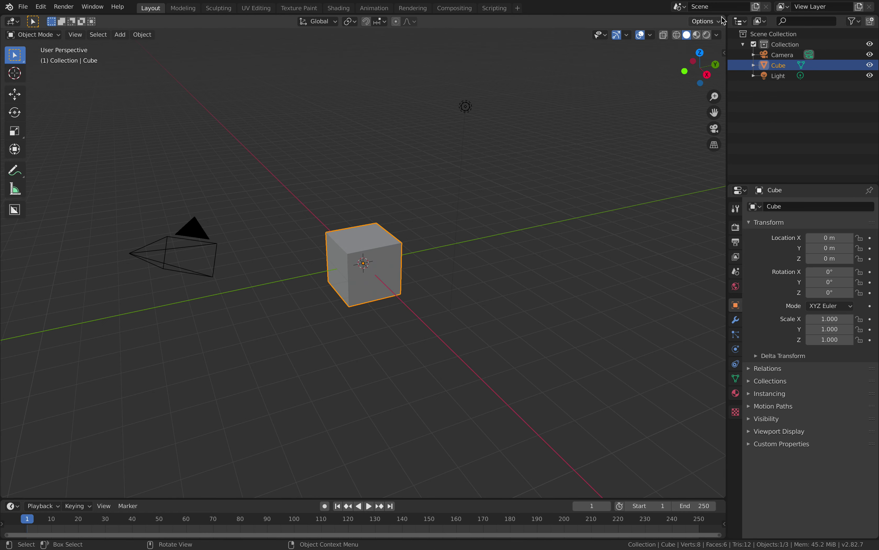
- Split the 3D viewport into two stacked areas and turn the upper one into a Sverchok Nodes editor
left_click_drag(723, 19, 611, 236)
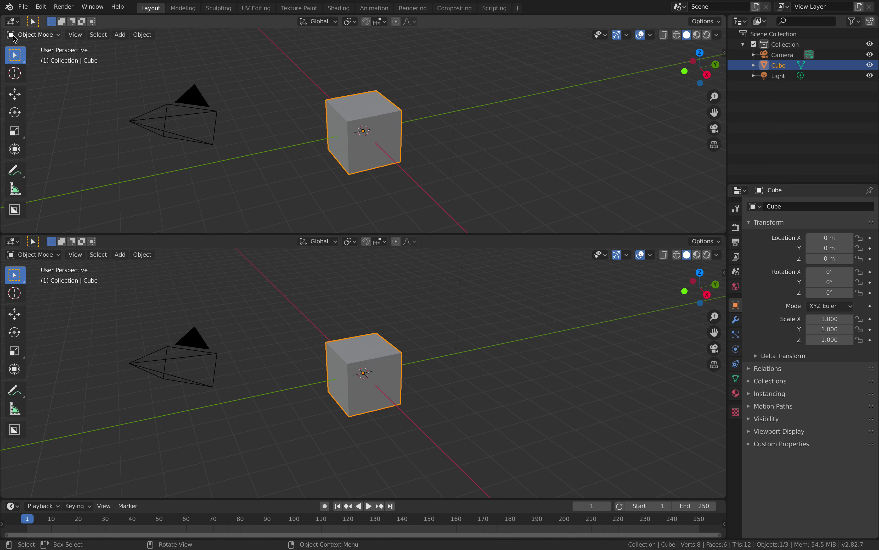
left_click(13, 22)
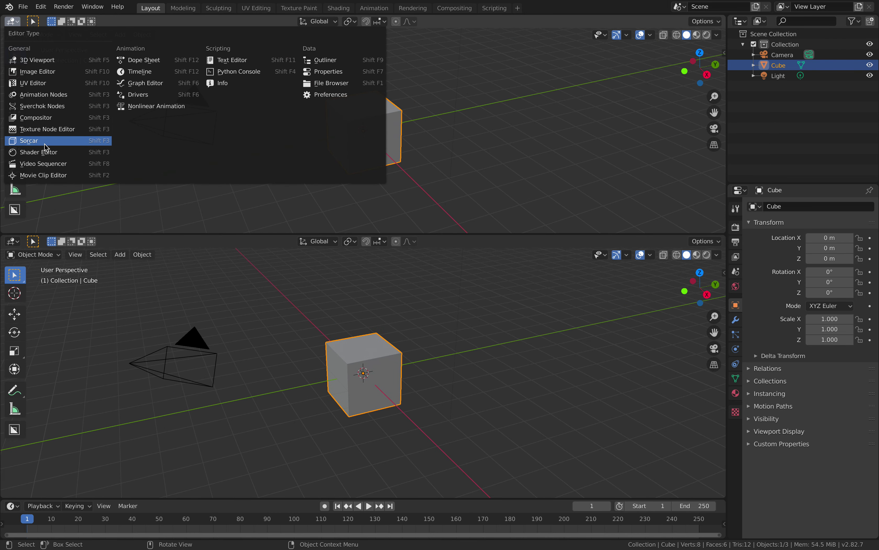
left_click(45, 109)
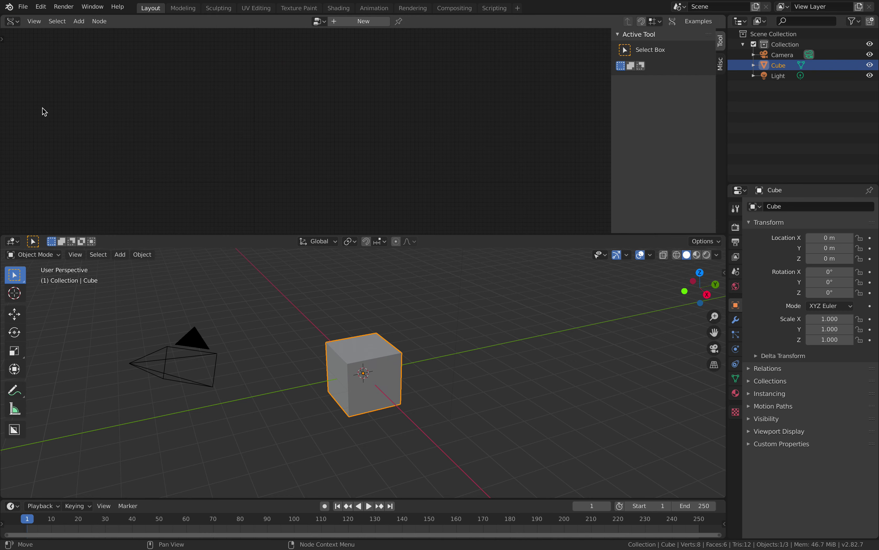
- Show the node editor's tools, create a new node tree and load the spiral_cord_circle preset into it
left_click(3, 38)
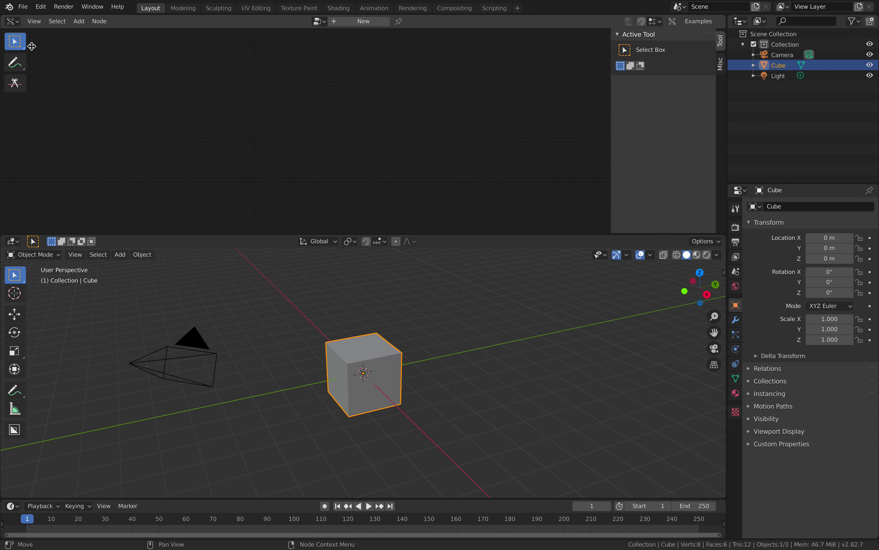
left_click(360, 21)
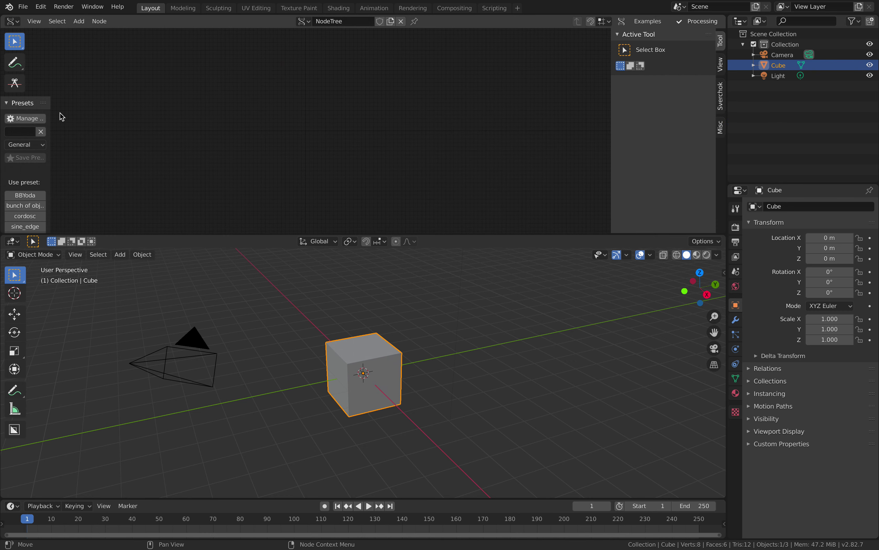
scroll(24, 204, "down", 1)
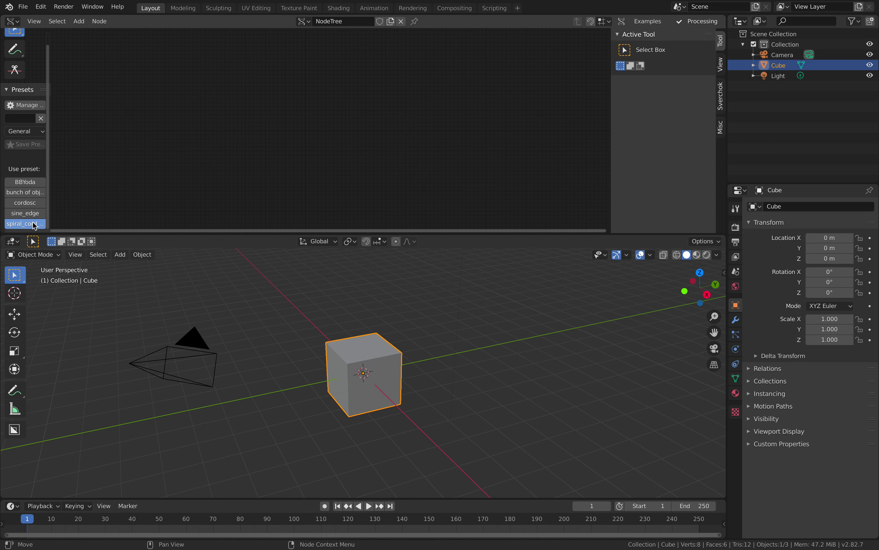
left_click(24, 223)
left_click(94, 189)
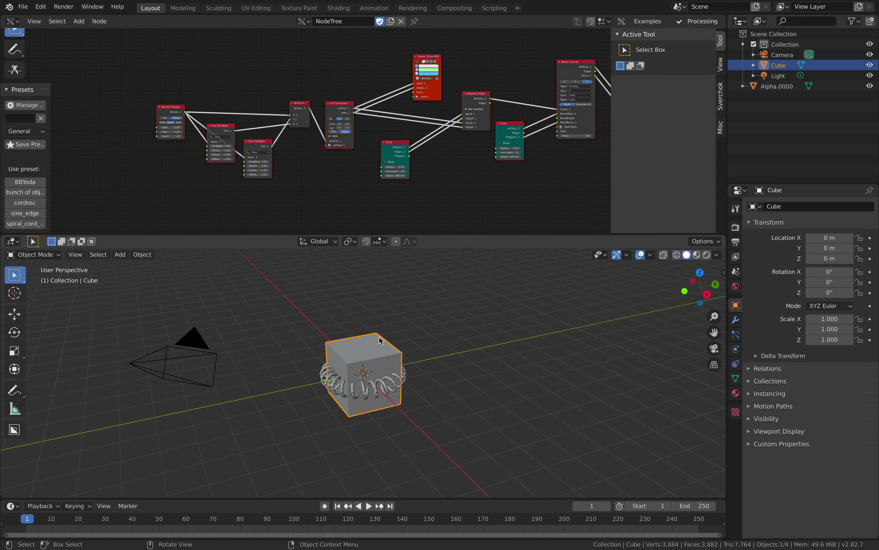
- Delete the default cube from the scene
key("Delete")
middle_click_drag(379, 336, 349, 367)
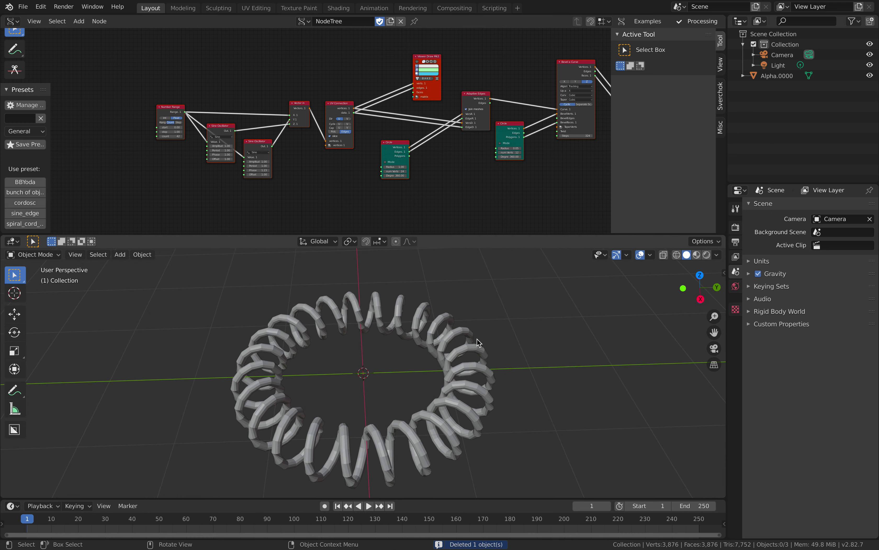
- Shade the Alpha.0000 cord smooth and give it a level 2 subdivision surface
left_click(471, 336)
right_click(471, 337)
left_click(470, 335)
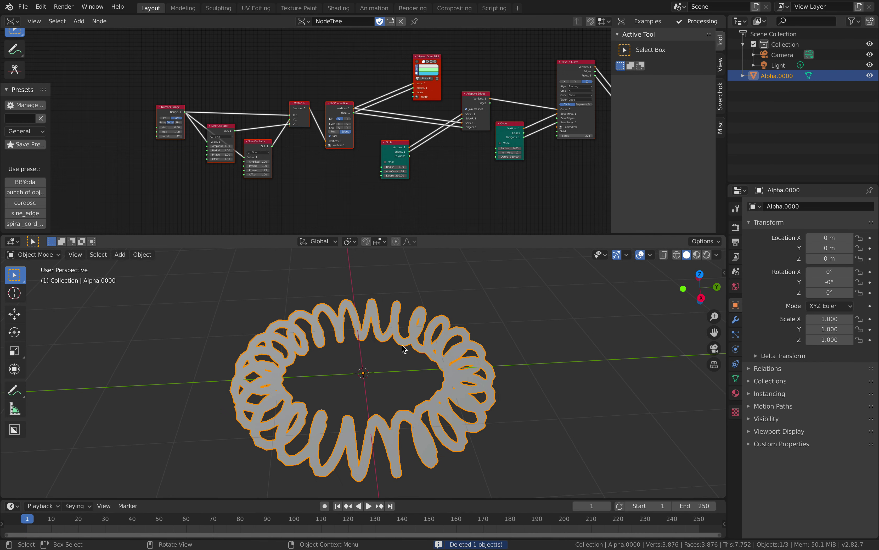
key("ctrl+2")
middle_click_drag(403, 349, 389, 340)
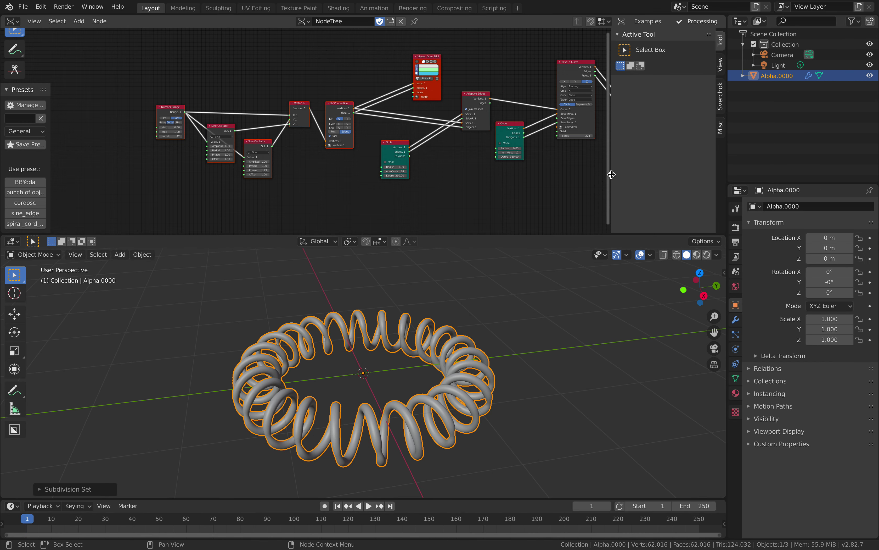
- Collapse the node editor's sidebar and view the smoothed cord from a lower angle
left_click_drag(611, 175, 687, 178)
middle_click_drag(381, 416, 321, 407)
scroll(320, 407, "up", 2)
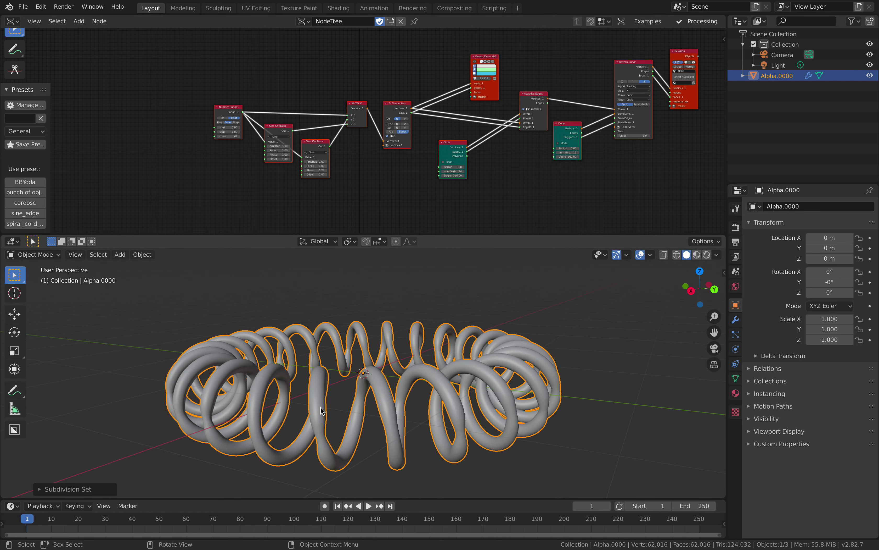
middle_click_drag(351, 436, 361, 423)
- Move the BV Alpha viewer node farther away from the Bevel a Curve node
middle_click_drag(614, 124, 202, 184)
scroll(202, 171, "up", 3)
middle_click_drag(236, 153, 282, 135)
left_click_drag(234, 93, 239, 90)
left_click(348, 134)
left_click_drag(348, 134, 381, 138)
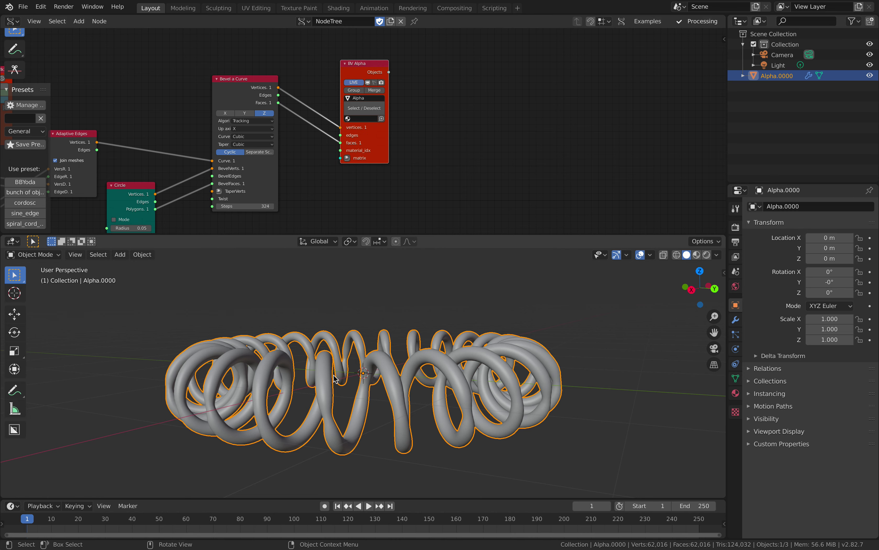
middle_click_drag(334, 375, 339, 380)
middle_click_drag(478, 112, 494, 92)
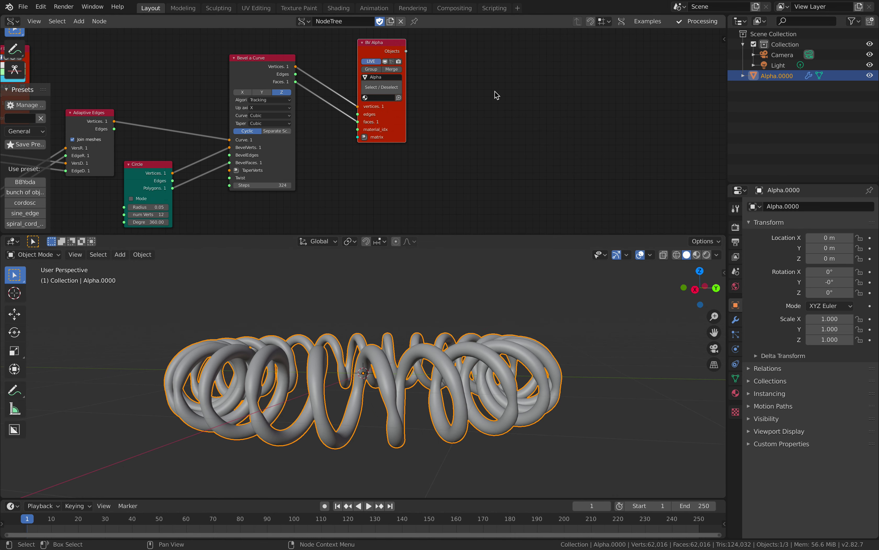
- Add a Polyline Viewer node in the empty space beyond the Alpha viewer node
key("alt+space")
type("polyli")
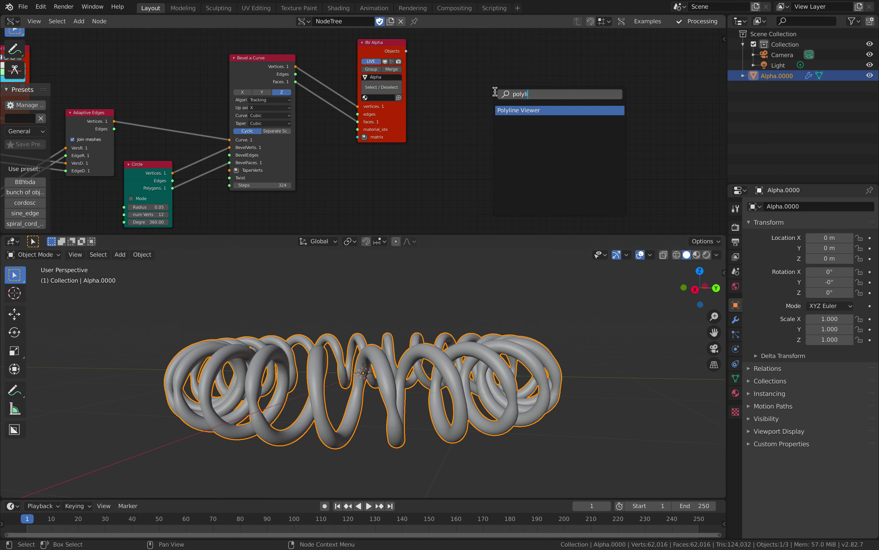
key("Escape")
key("shift+a")
left_click(494, 92)
type("polyli")
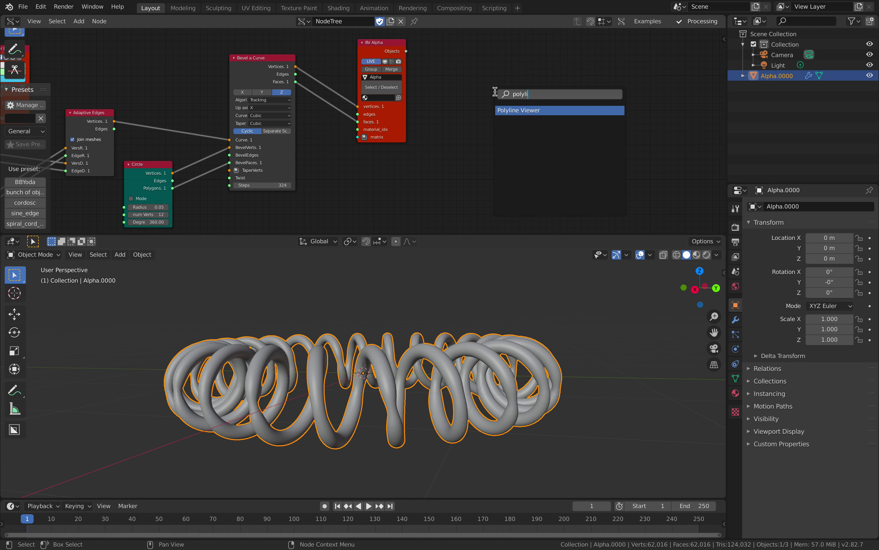
key("Return")
left_click(494, 96)
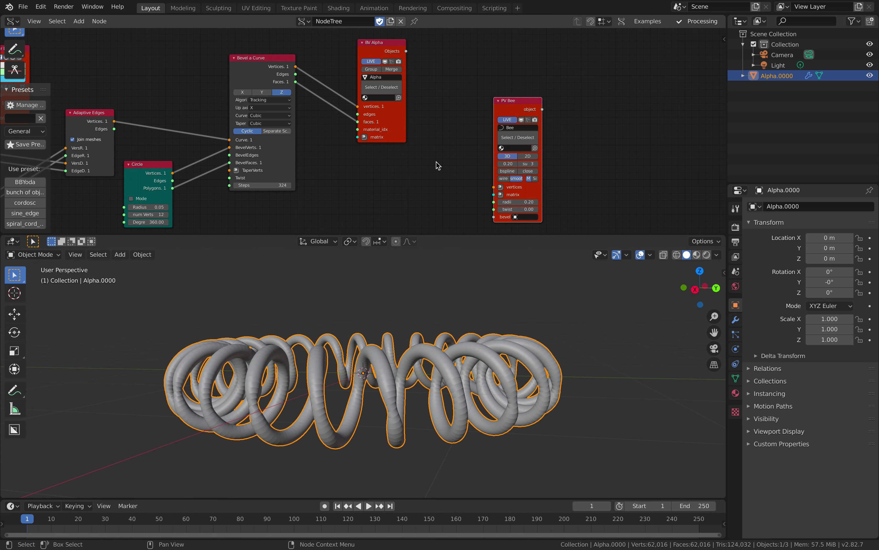
- Connect the UV Connection node's vertices output to the Polyline Viewer's vertices input
key("Home")
middle_click_drag(181, 95, 206, 96)
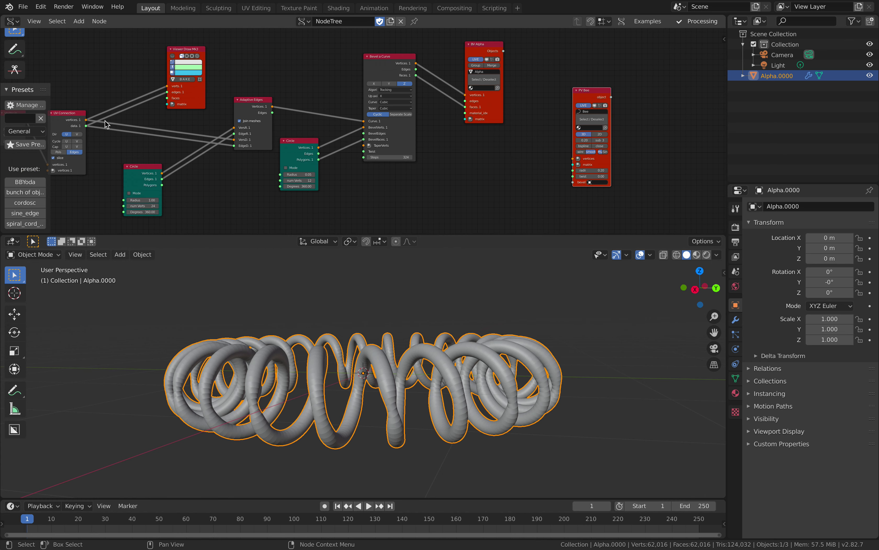
left_click_drag(86, 120, 573, 160)
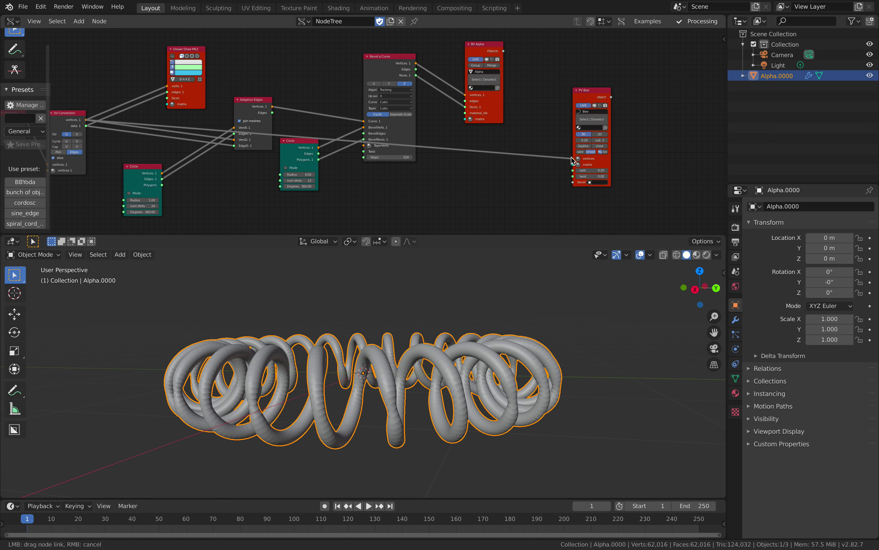
scroll(495, 320, "down", 4)
middle_click_drag(494, 320, 472, 356)
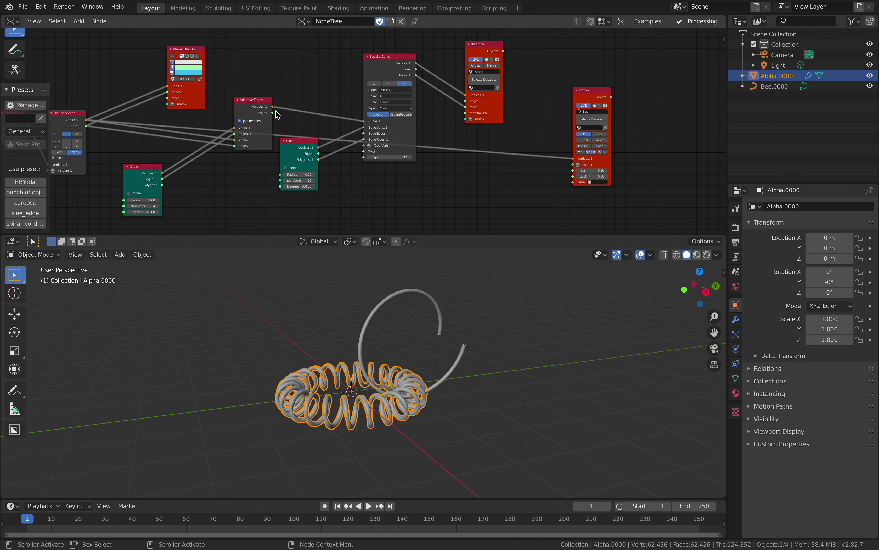
- Feed the Polyline Viewer's vertices input from the Adaptive Edges node's vertices output
left_click_drag(272, 108, 547, 148)
left_click_drag(572, 160, 573, 159)
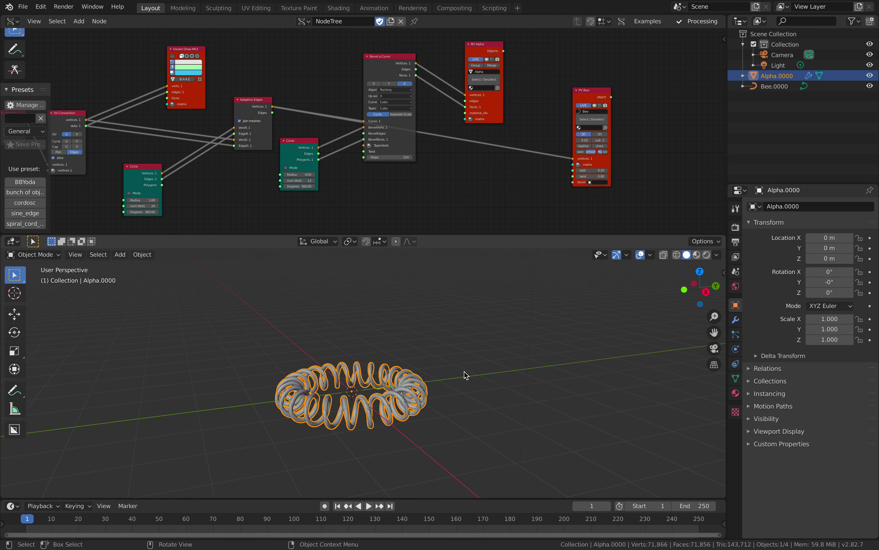
middle_click_drag(465, 373, 480, 394)
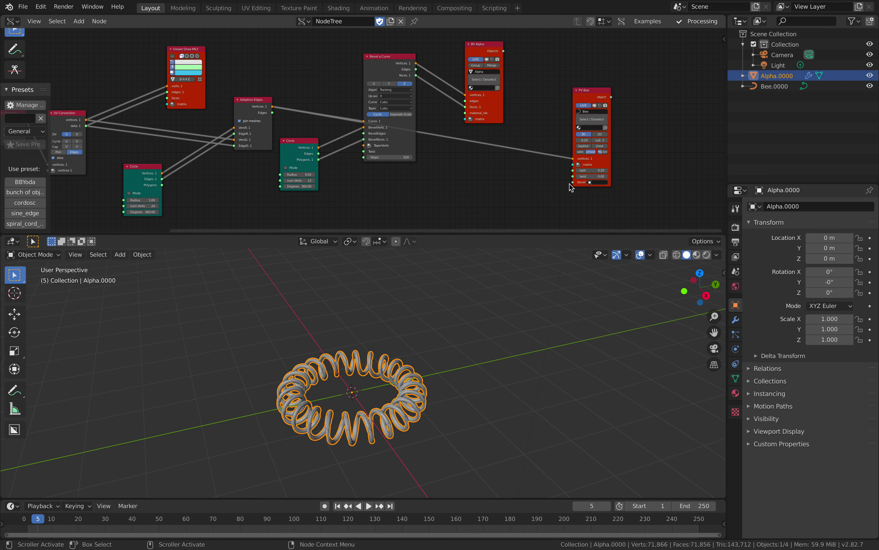
- Attach a Matrix in node to the Polyline Viewer's matrix input and set its X location to 3.660
left_click(578, 164)
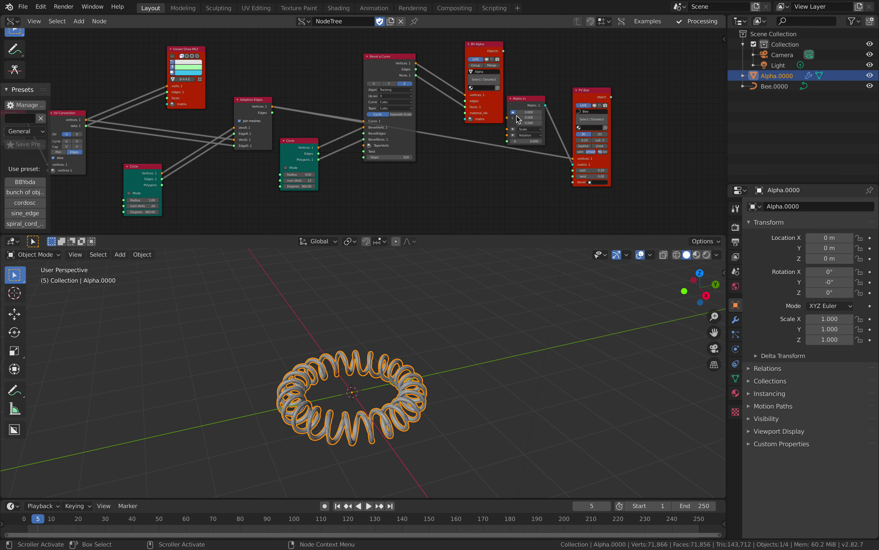
left_click_drag(529, 112, 573, 112)
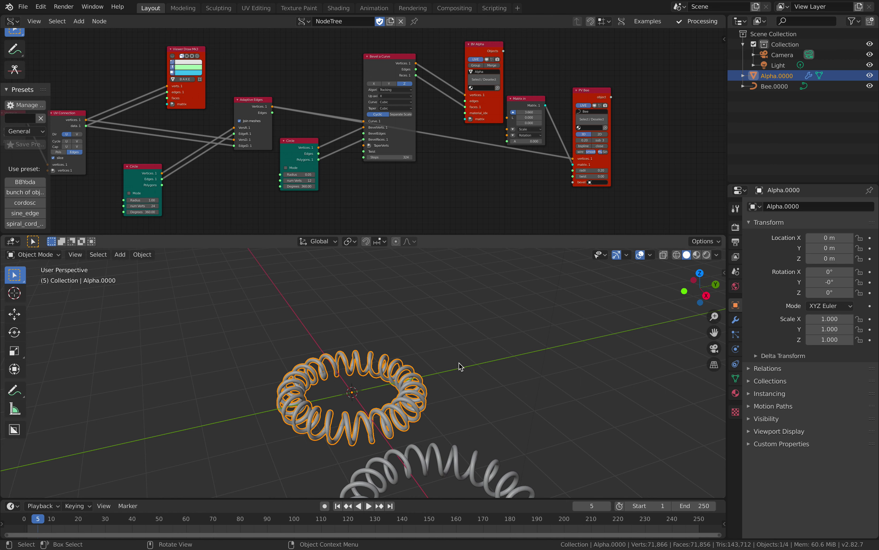
middle_click_drag(458, 364, 416, 367)
scroll(430, 368, "up", 2)
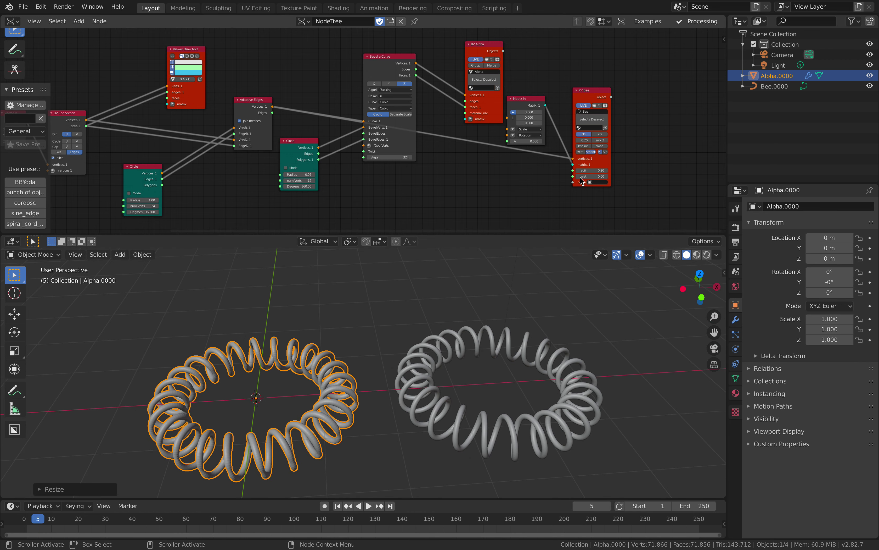
- Set the Polyline Viewer's radii to 0.31
left_click_drag(587, 171, 596, 170)
middle_click_drag(493, 182, 506, 137)
middle_click_drag(508, 316, 490, 323)
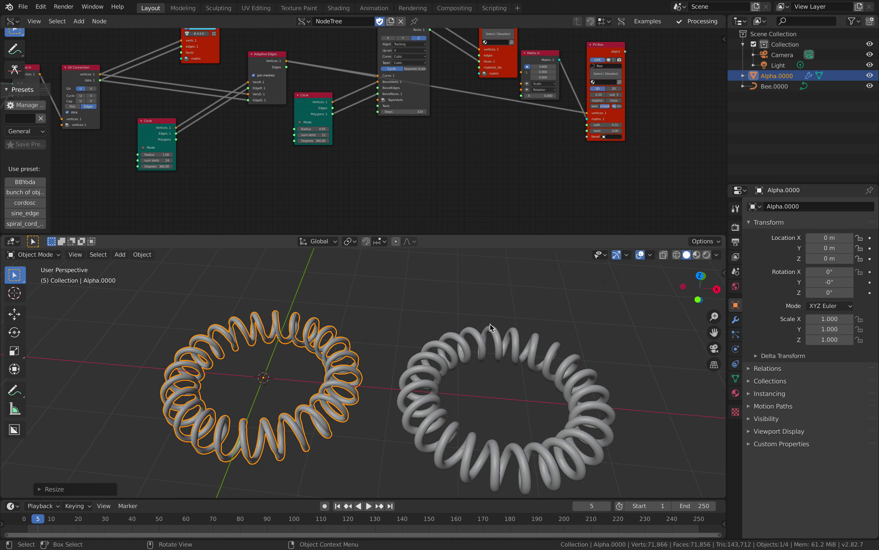
key("ctrl+s")
left_click(603, 482)
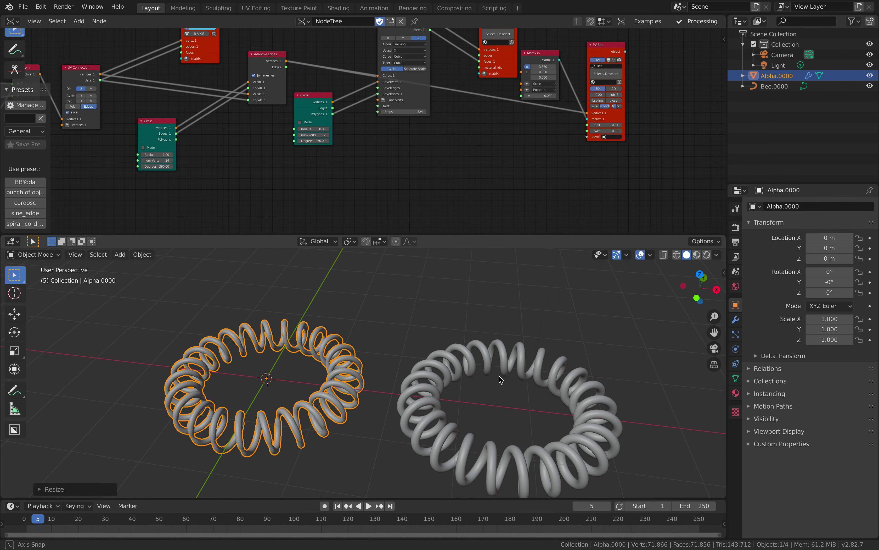
middle_click_drag(489, 364, 479, 365)
middle_click_drag(572, 129, 511, 142)
scroll(479, 152, "up", 2)
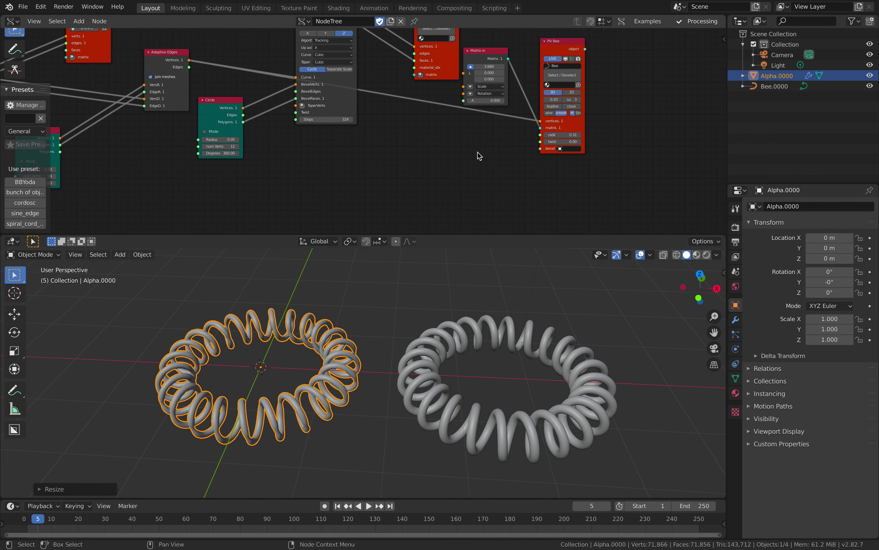
middle_click_drag(422, 390, 424, 369)
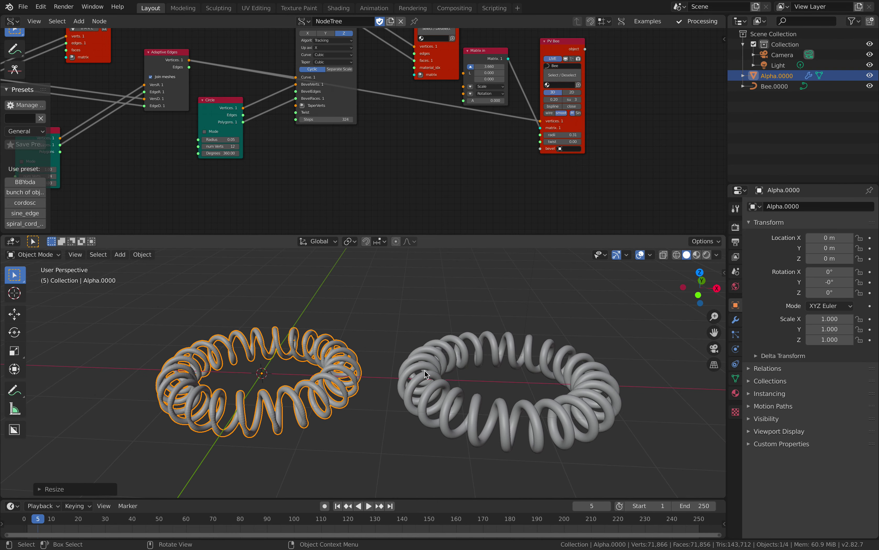
middle_click_drag(323, 133, 416, 134)
middle_click_drag(214, 184, 288, 180)
key("ctrl+s")
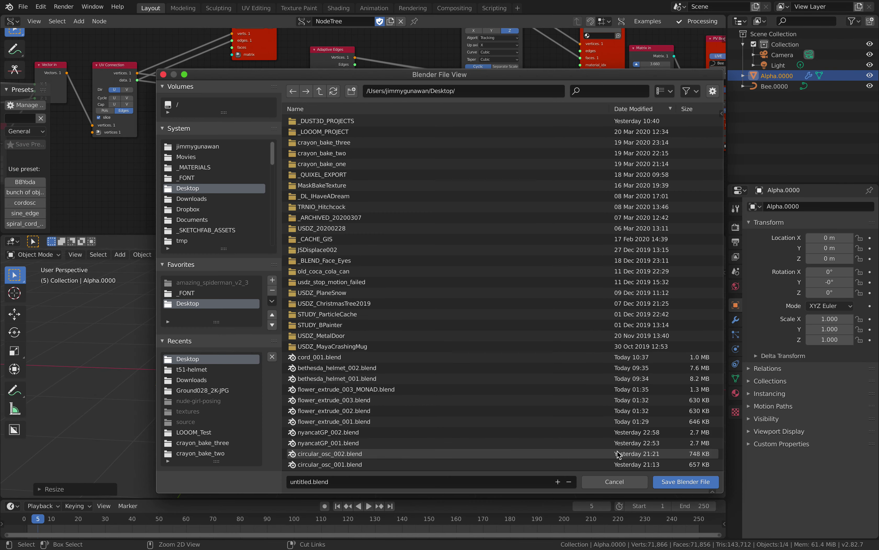
left_click(614, 480)
left_click(614, 482)
- Set the number of vertices to 31 on the Circle node that feeds Adaptive Edges
scroll(428, 173, "up", 1)
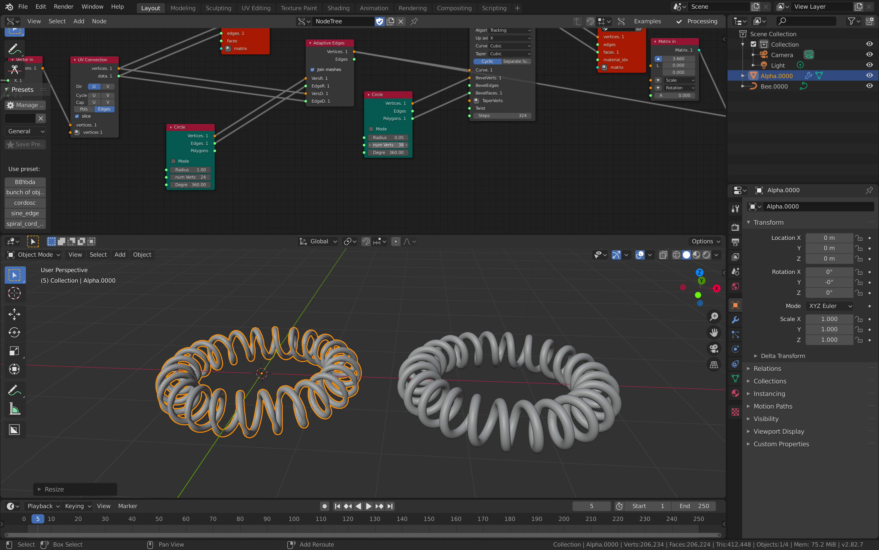
middle_click_drag(280, 168, 303, 170)
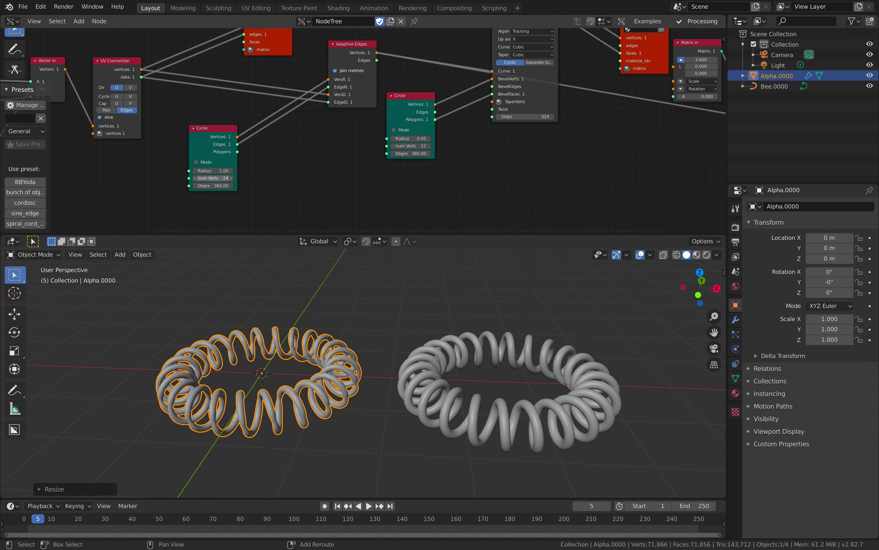
mouse_move(213, 178)
left_mouse_down()
mouse_move(251, 178)
mouse_move(212, 177)
left_mouse_up()
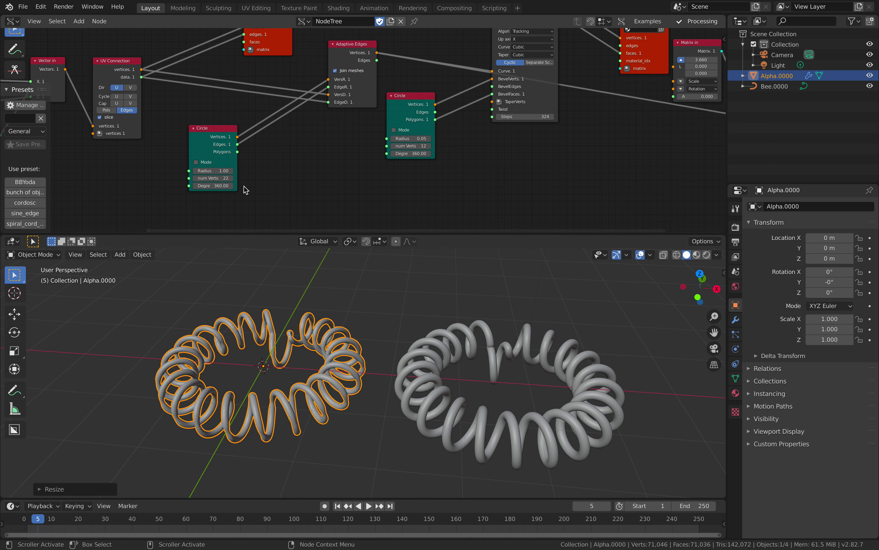
left_click(232, 177)
left_click(231, 178)
left_click(231, 178)
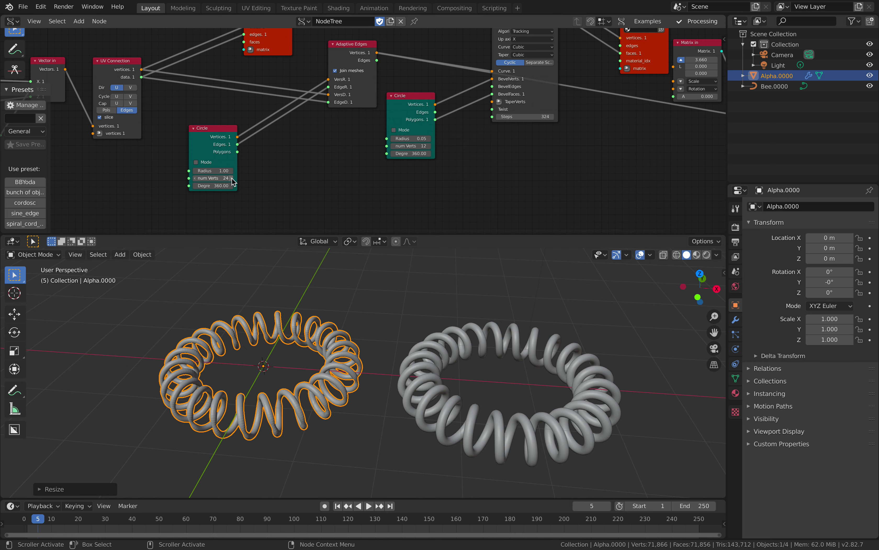
left_click(232, 178)
left_click(231, 178)
left_click(232, 177)
left_click(231, 177)
left_click(231, 177)
left_click(232, 178)
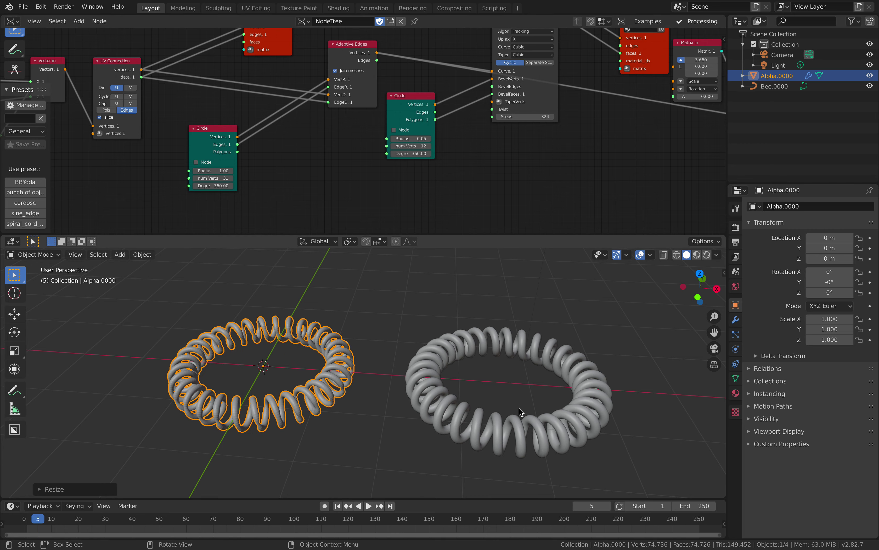
mouse_move(520, 410)
middle_mouse_down()
mouse_move(535, 450)
mouse_move(519, 425)
middle_mouse_up()
- Save the Blender file in the Desktop folder, basing its name on cord_001.blend
middle_click_drag(58, 143, 358, 150)
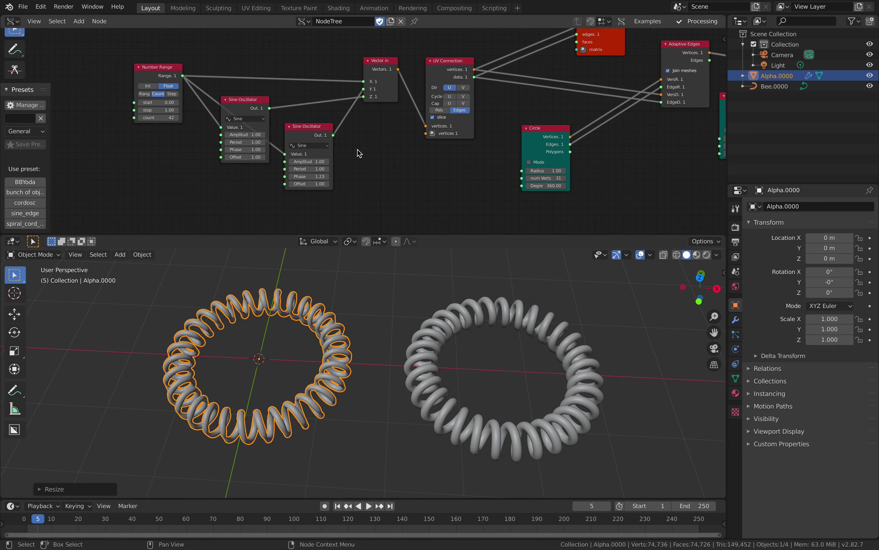
key("ctrl+s")
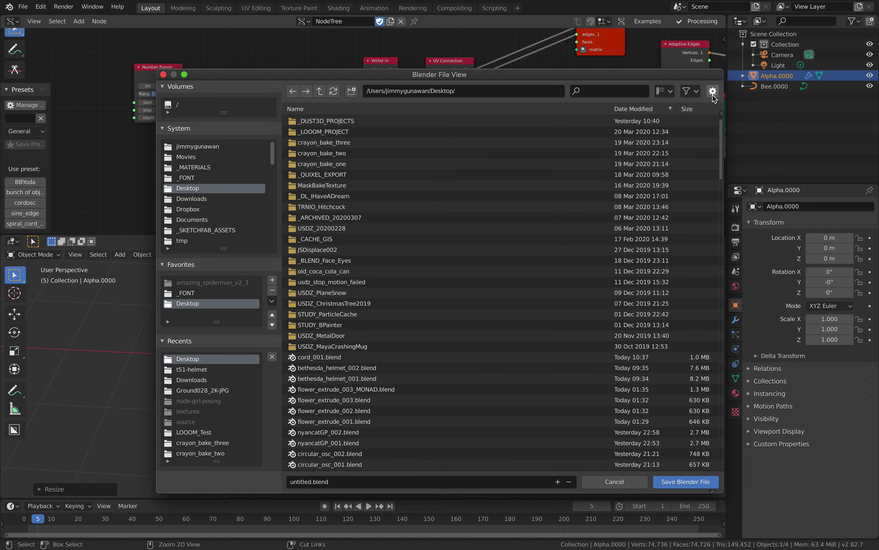
left_click(429, 357)
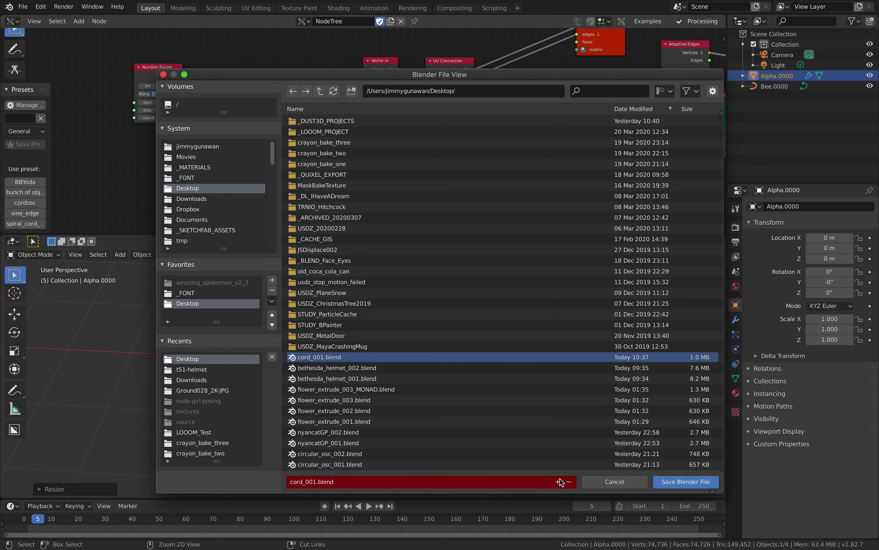
left_click(686, 482)
- Deselect the Alpha.0000 cord and set the Polyline Viewer's radii to 0.19
middle_click_drag(526, 173, 421, 193)
scroll(493, 187, "down", 1)
middle_click_drag(505, 358, 471, 354)
left_click(480, 332)
scroll(353, 350, "up", 3)
middle_click_drag(501, 117, 286, 141)
scroll(452, 167, "up", 1)
scroll(452, 170, "up", 3)
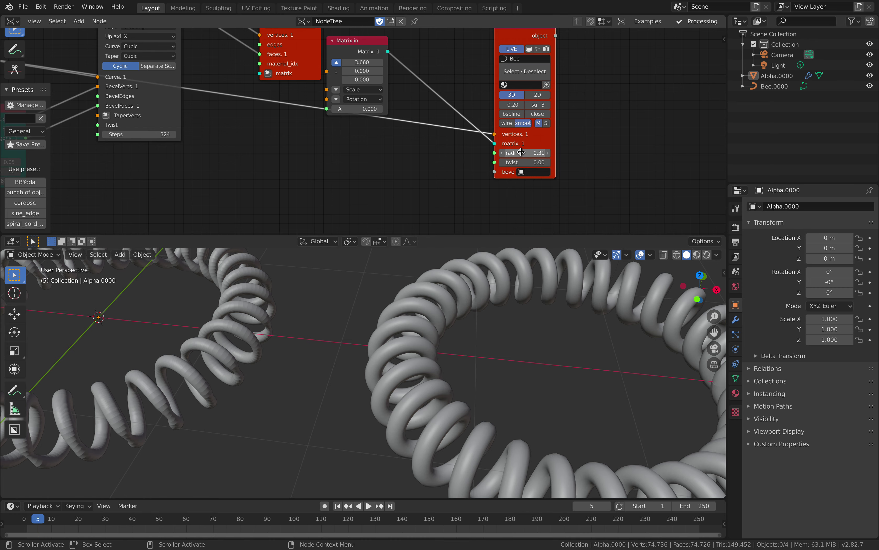
mouse_move(521, 152)
left_mouse_down()
mouse_move(499, 153)
mouse_move(510, 152)
left_mouse_up()
- Add a Random Num Gen node, switch it to Float, and connect its value to the Polyline Viewer's radii
middle_click_drag(375, 167, 392, 144)
key("alt+space")
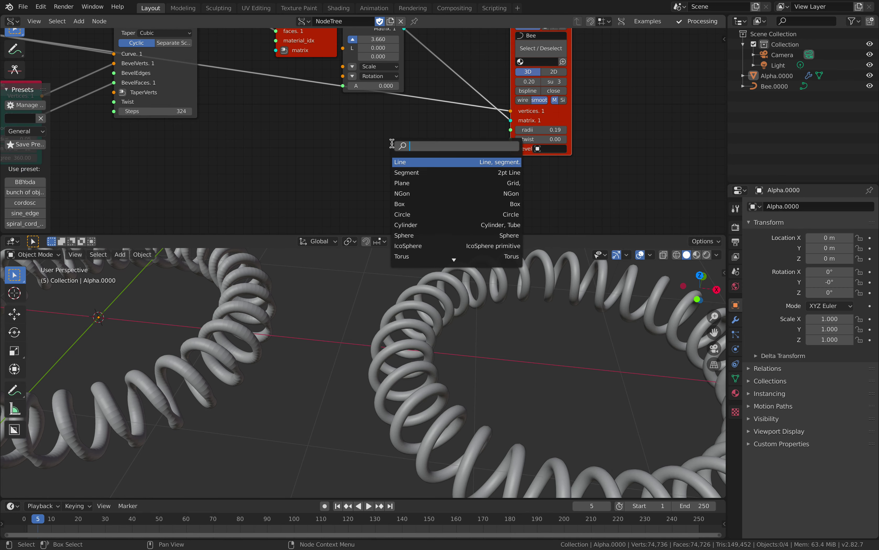
type("random num")
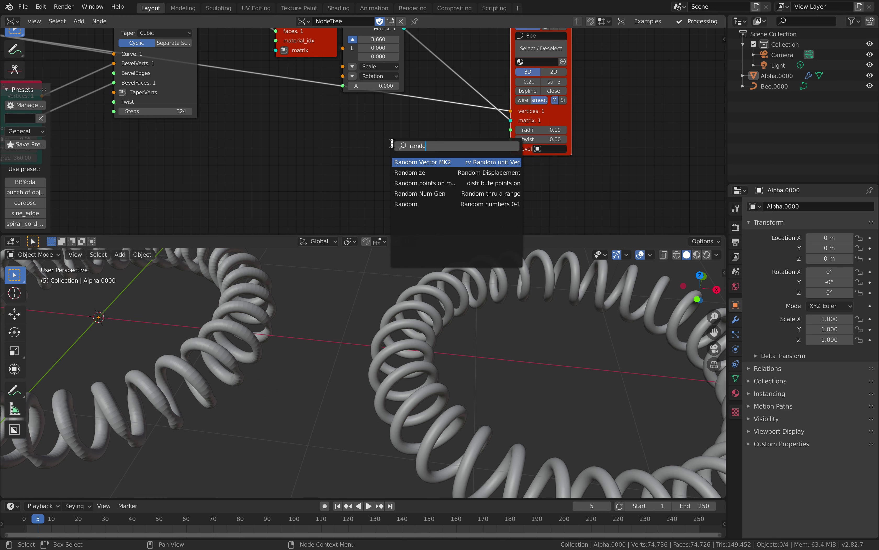
key("Return")
left_click(389, 127)
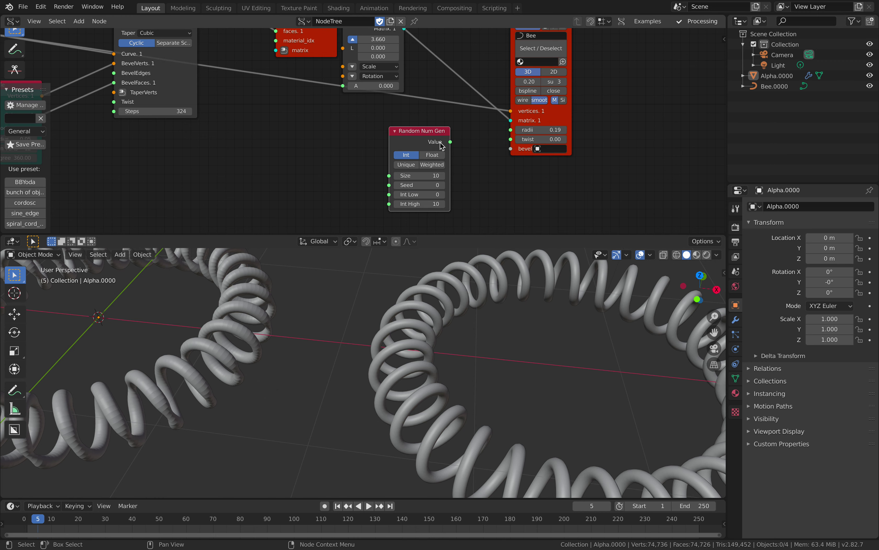
left_click_drag(511, 133, 511, 129)
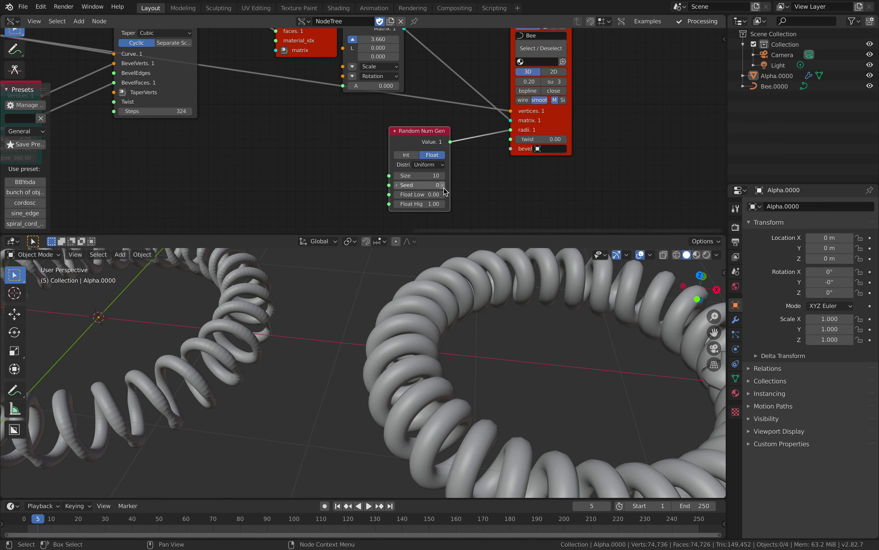
- Set the Random Num Gen node's size to 1662, seed to 38, Float Low to 0.07 and Float High to 0.26
left_click_drag(422, 195, 394, 205)
left_click_drag(422, 176, 665, 177)
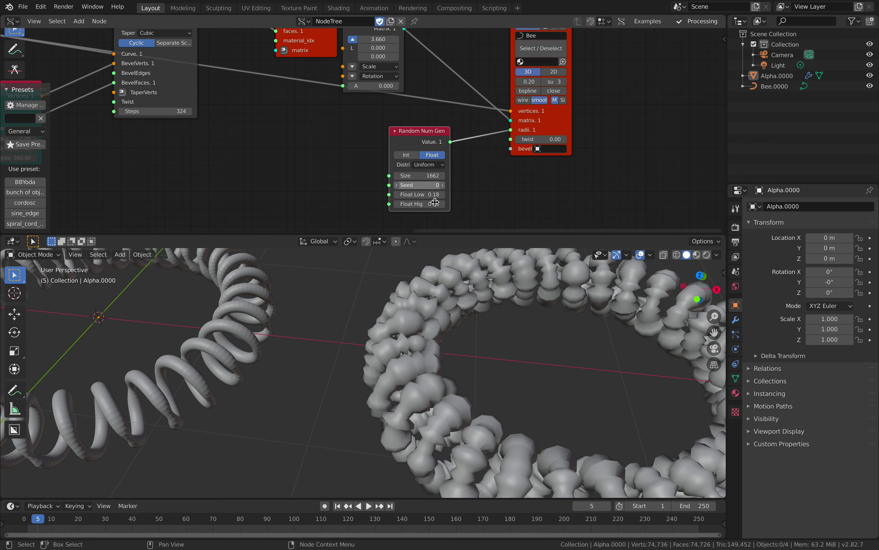
middle_click_drag(433, 201, 354, 185)
scroll(355, 185, "down", 1)
mouse_move(351, 173)
left_mouse_down()
mouse_move(380, 173)
mouse_move(332, 188)
mouse_move(345, 182)
left_mouse_up()
middle_click_drag(408, 160, 409, 164)
scroll(409, 165, "down", 3)
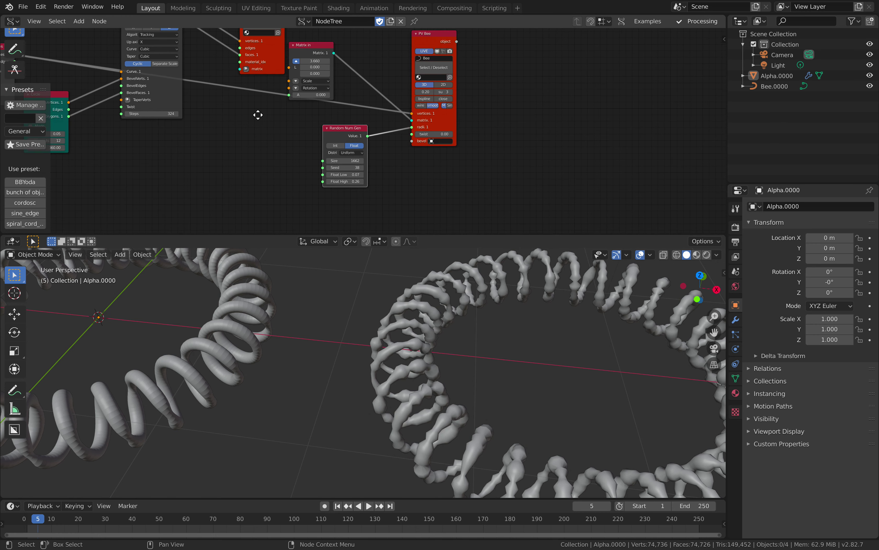
- Raise the number of vertices to 43 on the Circle node connected to Adaptive Edges
middle_click_drag(99, 112, 361, 134)
scroll(359, 135, "up", 3)
left_click_drag(236, 66, 223, 60)
middle_click_drag(261, 121, 420, 113)
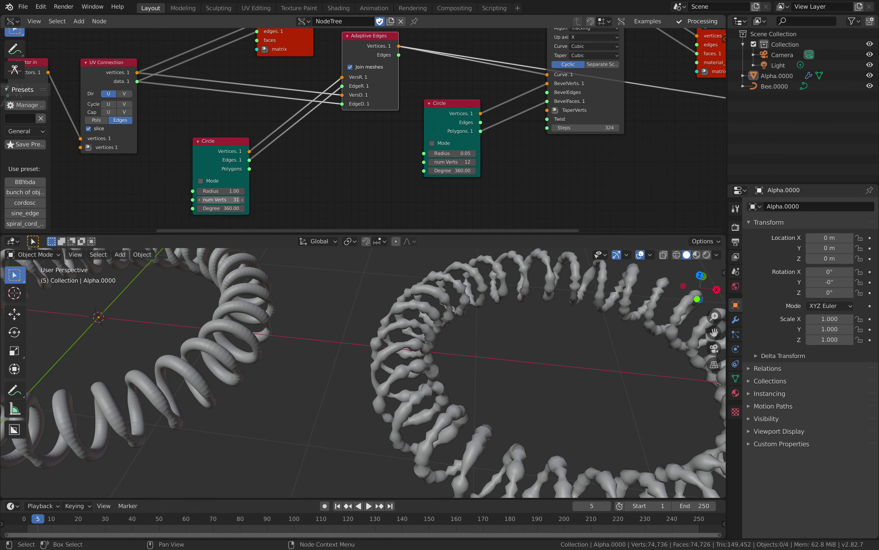
mouse_move(221, 200)
left_mouse_down()
mouse_move(255, 199)
mouse_move(228, 199)
left_mouse_up()
scroll(402, 311, "down", 4)
scroll(438, 343, "up", 1)
middle_click_drag(414, 339, 436, 330, "shift")
scroll(388, 179, "down", 3)
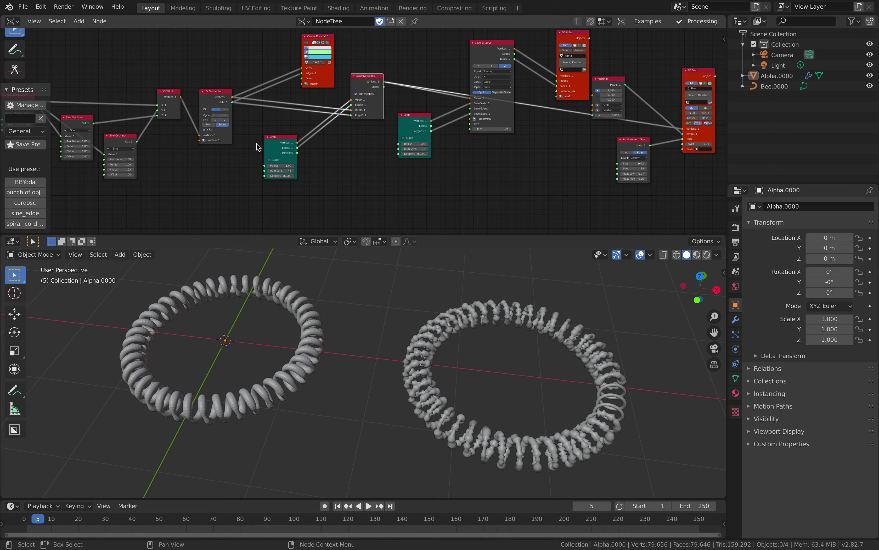
middle_click_drag(506, 152, 510, 152)
middle_click_drag(440, 319, 436, 349)
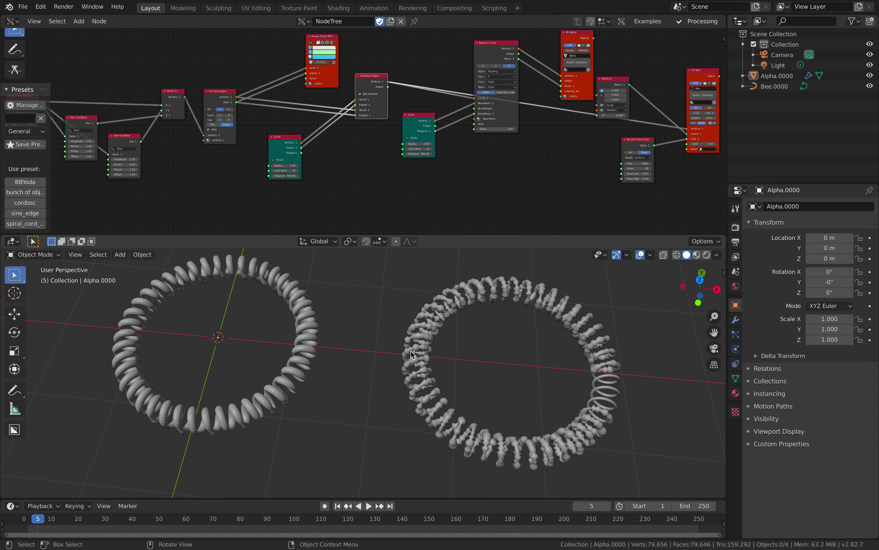
middle_click_drag(487, 189, 411, 202)
scroll(354, 160, "up", 5)
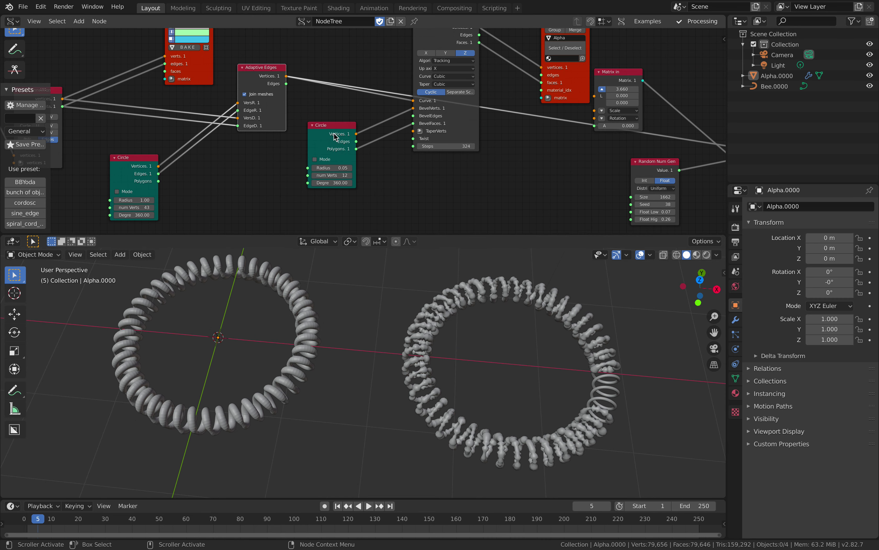
- Shift the bevel Circle node and the Circle node connected to Adaptive Edges slightly to the right in the node tree
mouse_move(325, 129)
left_mouse_down()
mouse_move(358, 126)
mouse_move(341, 130)
left_mouse_up()
scroll(355, 147, "up", 4)
scroll(341, 129, "down", 3)
middle_click_drag(299, 129, 439, 93)
left_click_drag(240, 131, 265, 122)
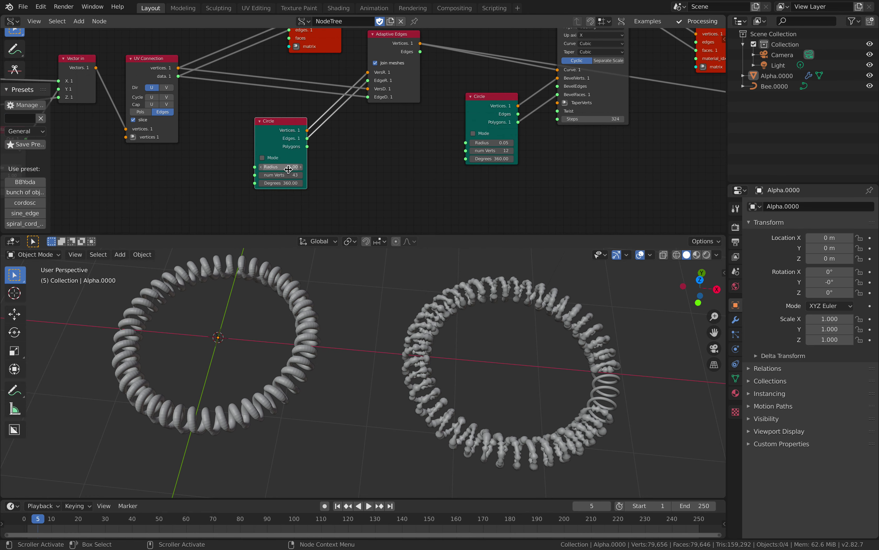
- Set the number of vertices to 25 on the Circle node connected to Adaptive Edges
mouse_move(281, 175)
left_mouse_down()
mouse_move(254, 174)
mouse_move(273, 175)
mouse_move(266, 175)
left_mouse_up()
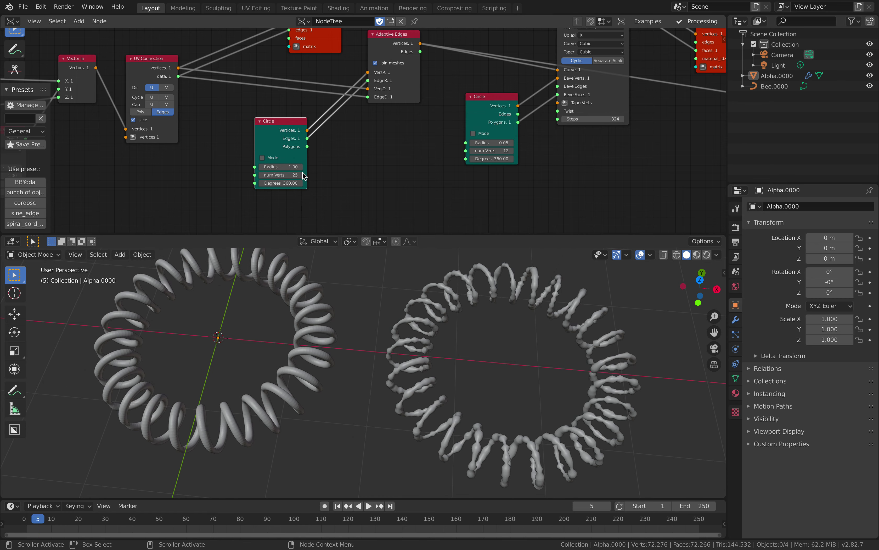
scroll(383, 360, "down", 2)
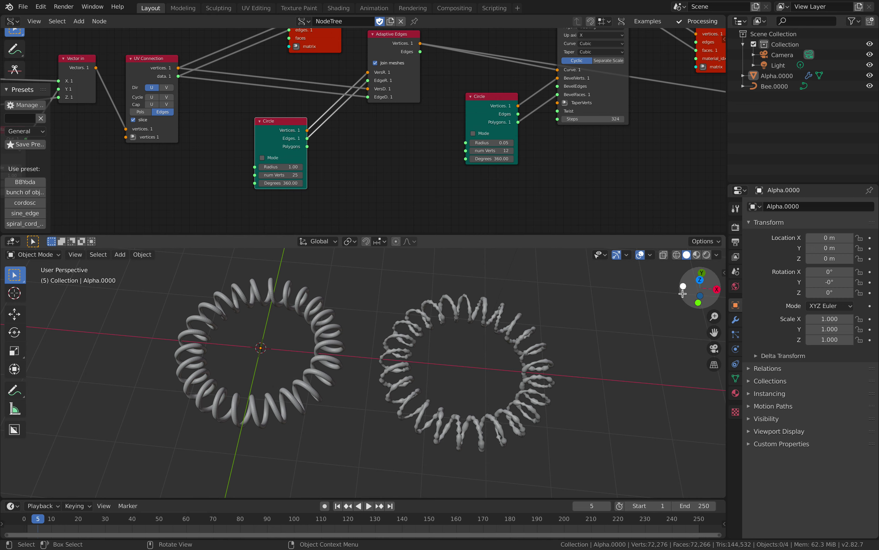
middle_click_drag(535, 337, 431, 291)
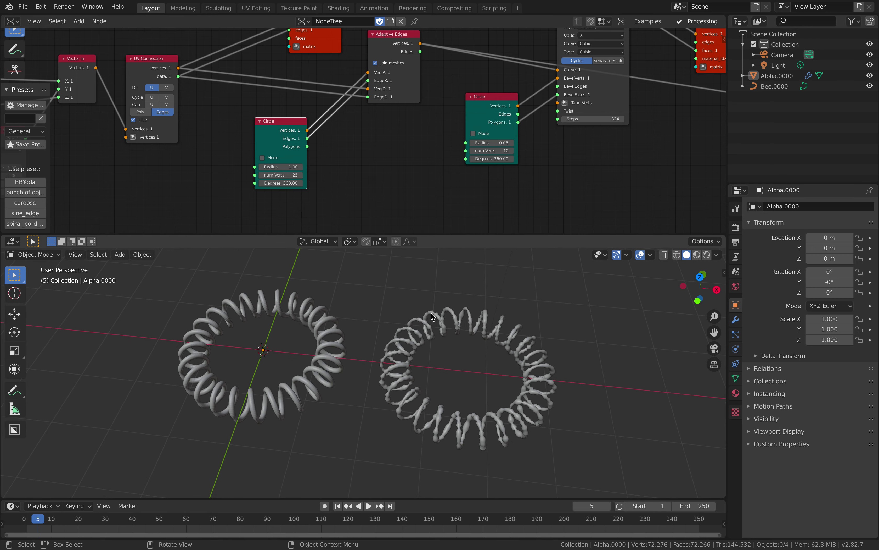
- Move the UV Connection node slightly upward to tidy the node tree layout
scroll(409, 173, "down", 7)
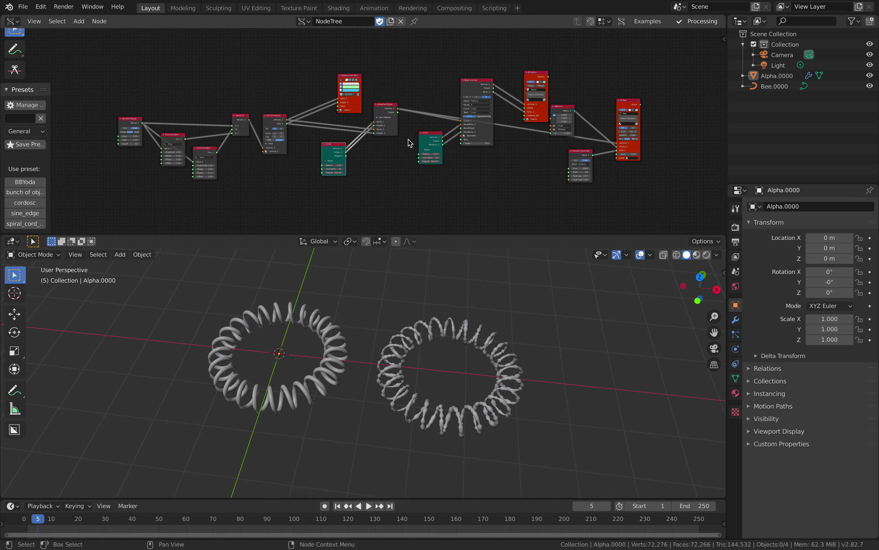
scroll(410, 164, "up", 1)
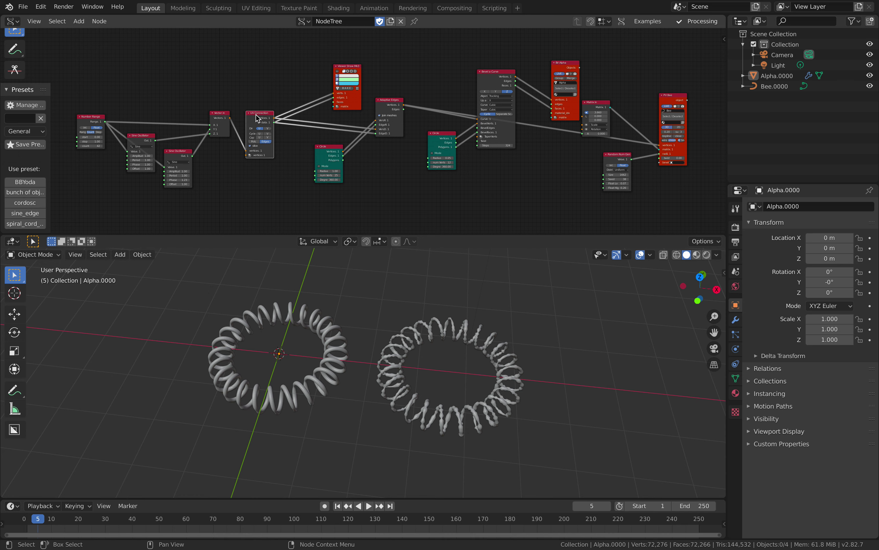
left_click_drag(256, 114, 258, 111)
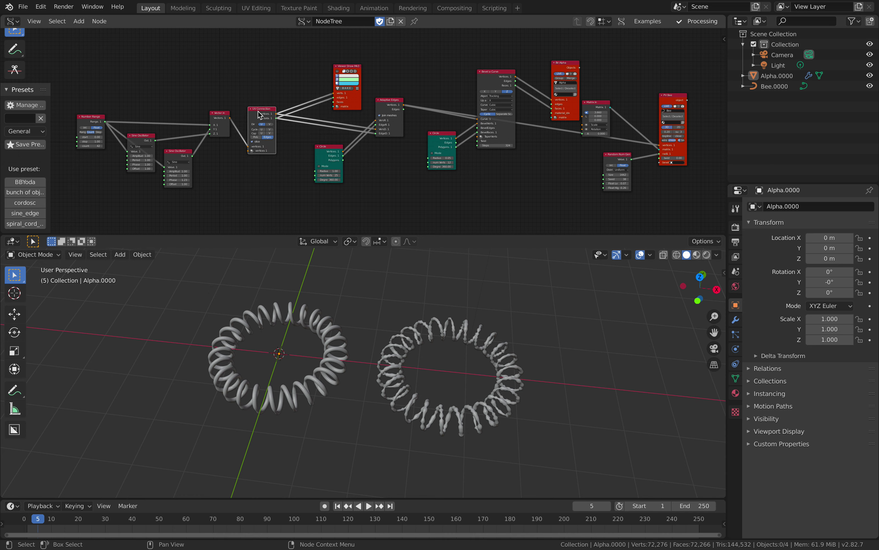